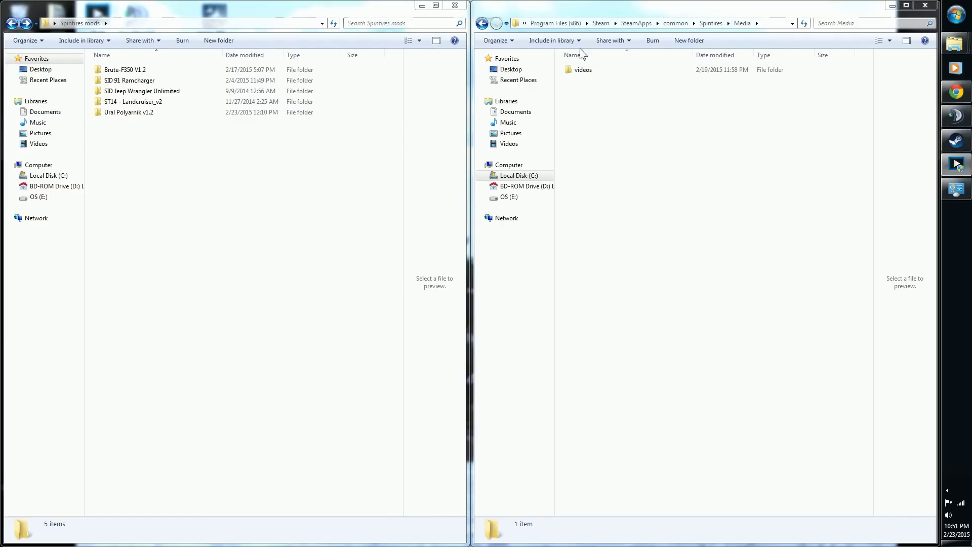
Browse from Local Disk (C:) through Program Files (x86), Steam, SteamApps, common and Spintires to the game's Media folder
left_click(563, 25)
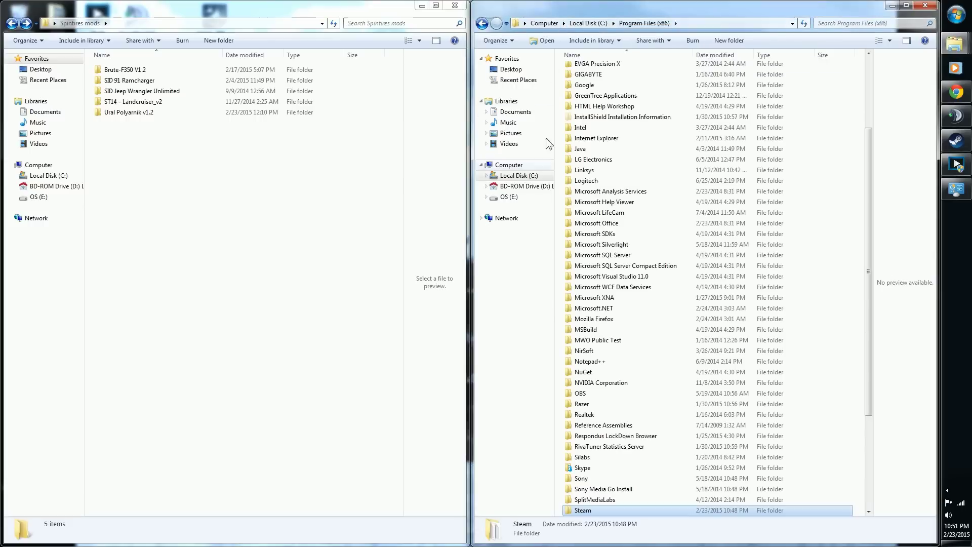
left_click(521, 178)
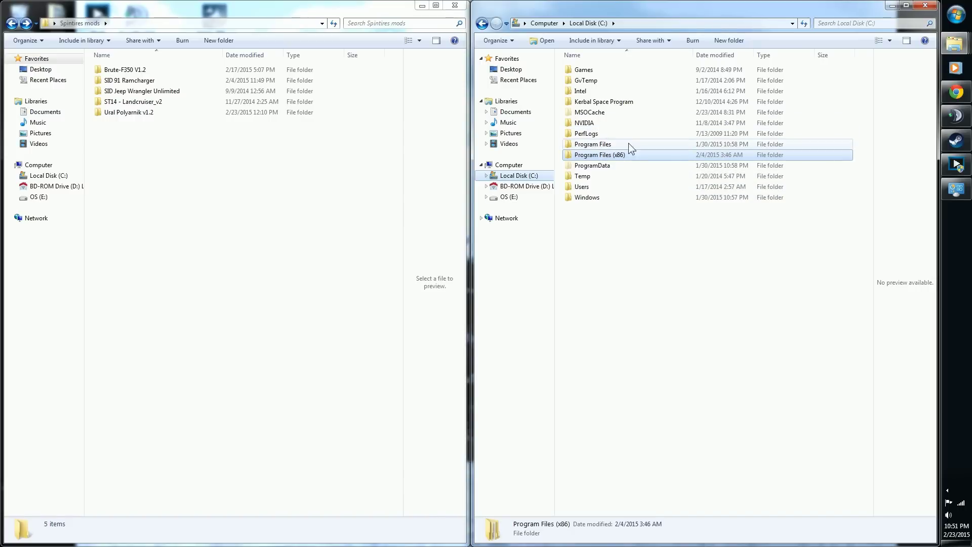
double_click(606, 154)
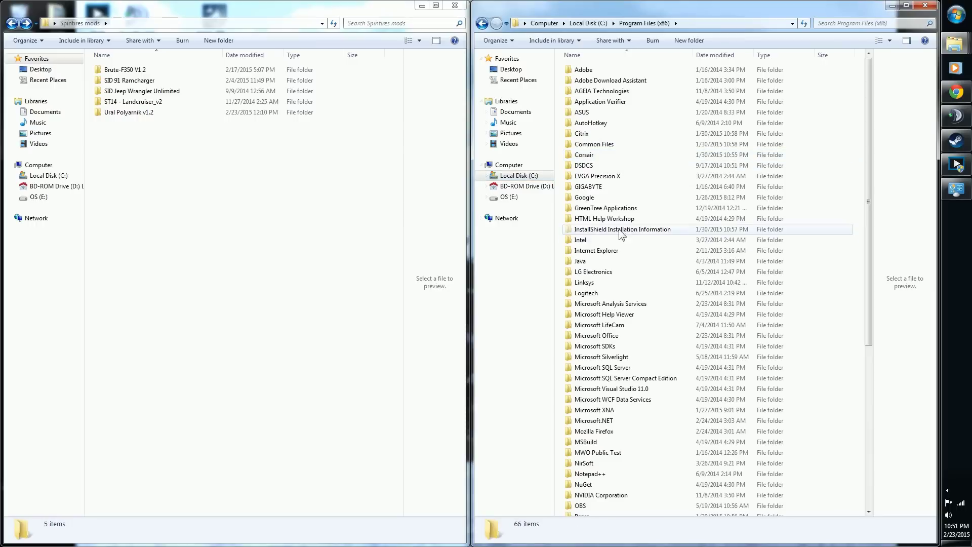
scroll(608, 329, "down", 10)
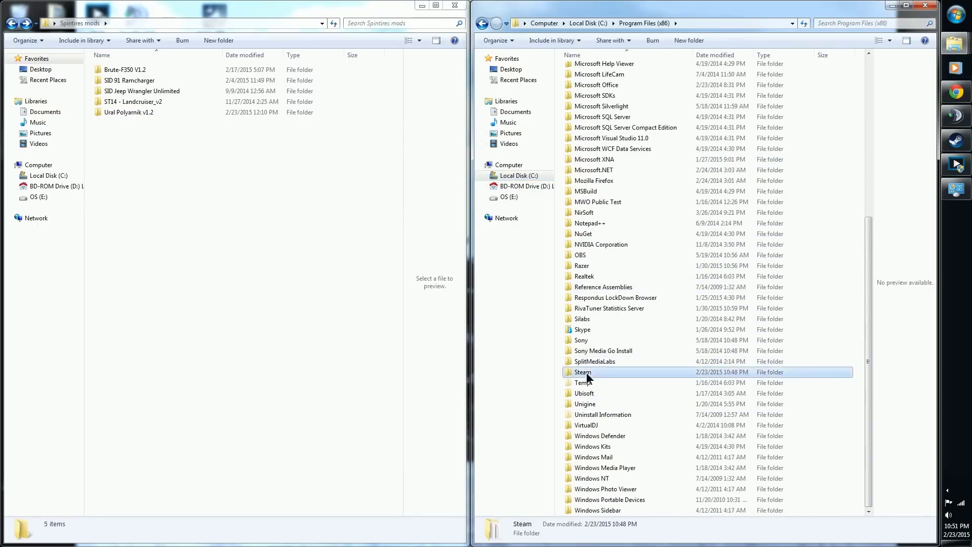
double_click(585, 372)
double_click(589, 274)
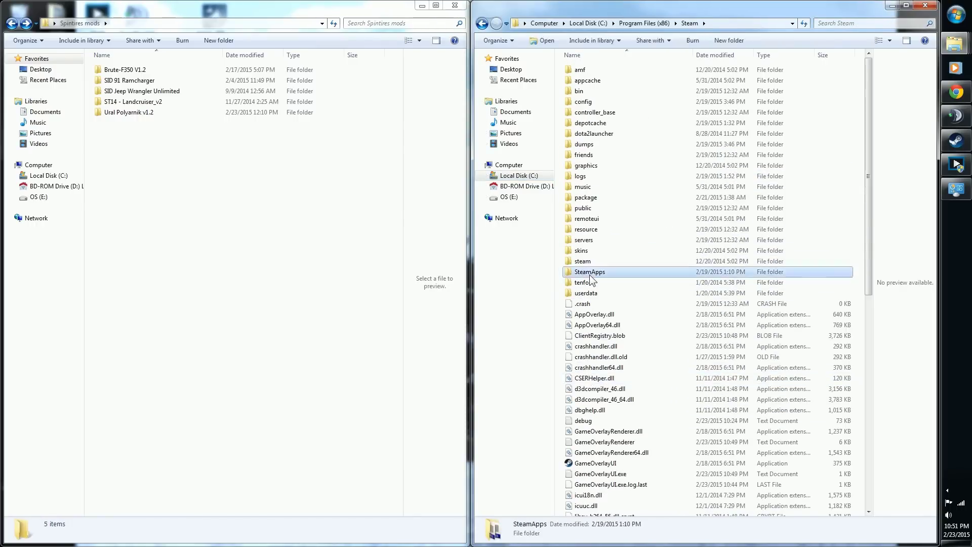
double_click(587, 70)
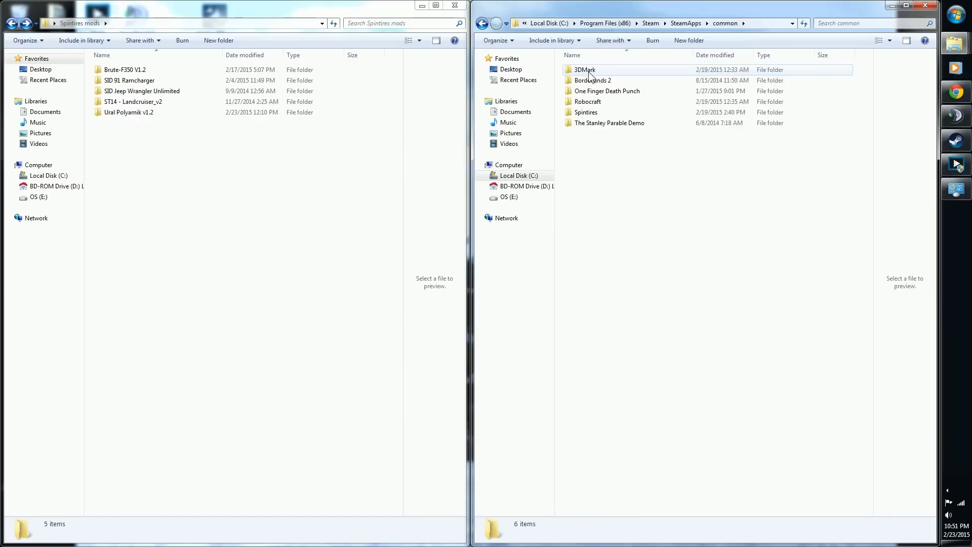
double_click(587, 112)
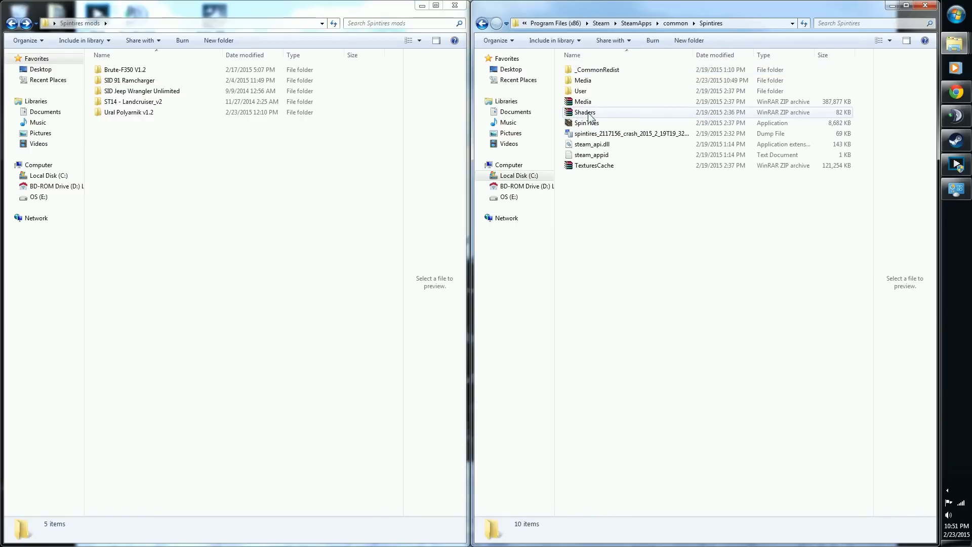
double_click(583, 81)
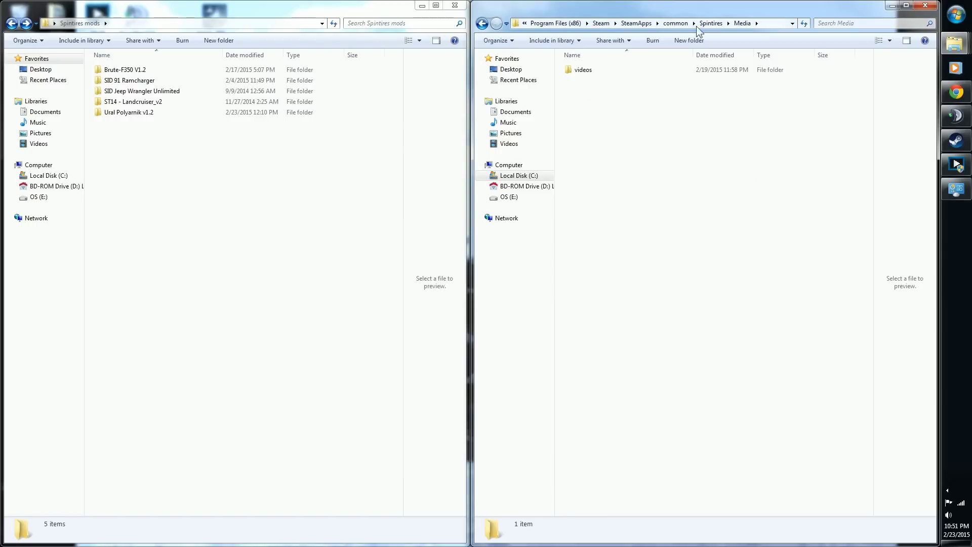
Look inside the videos folder and return to the Spintires game folder
double_click(585, 71)
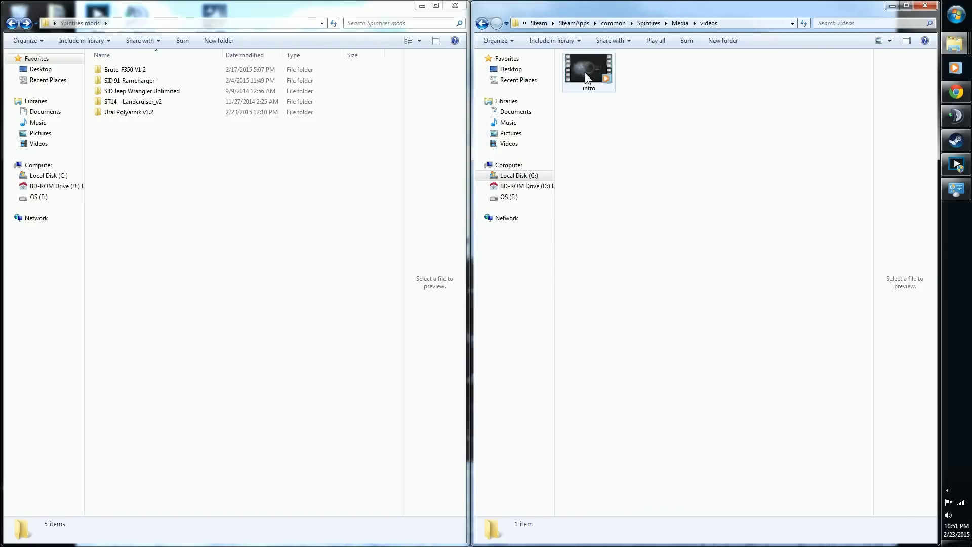
left_click(482, 23)
left_click(482, 23)
left_click(631, 228)
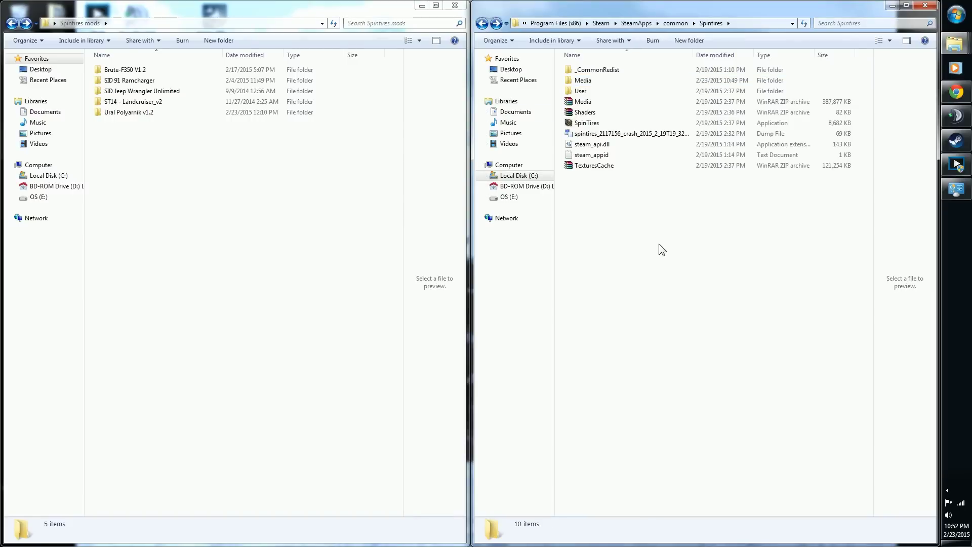
Switch to Steam and browse the local files of Spintires from the game's properties
left_click(958, 146)
right_click(53, 97)
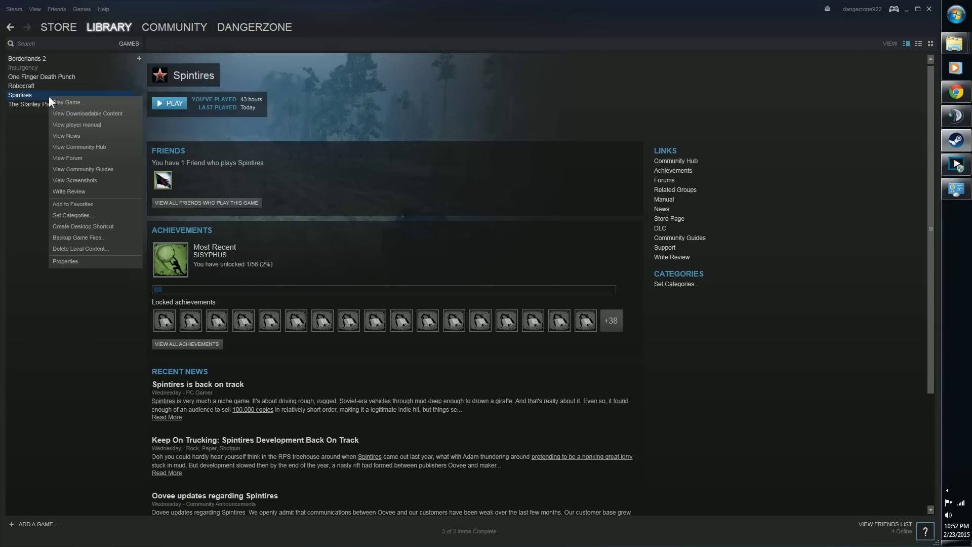
left_click(81, 53)
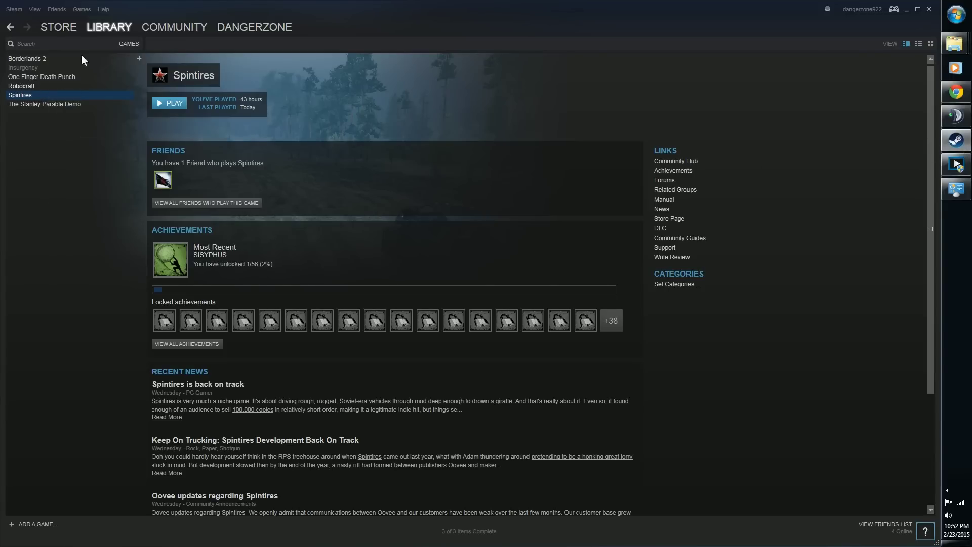
right_click(16, 96)
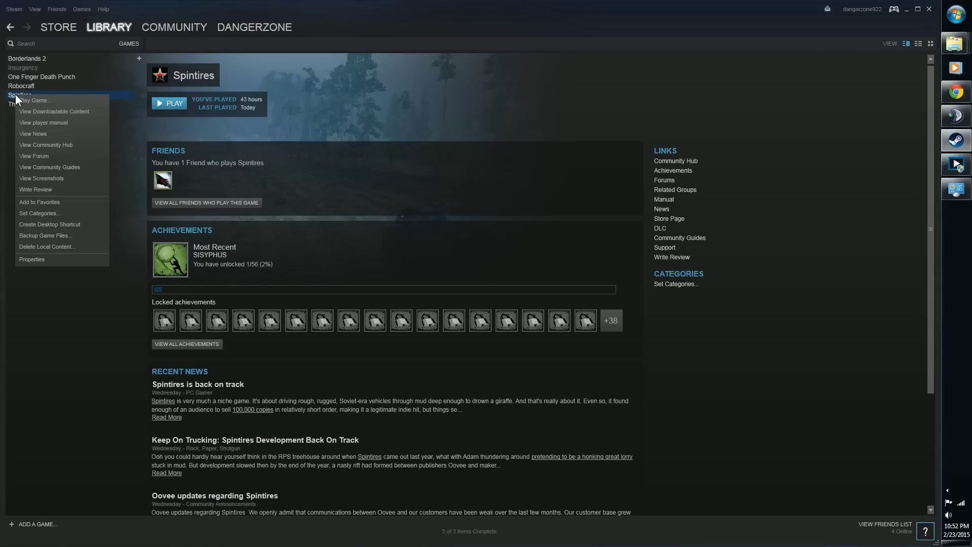
left_click(32, 259)
left_click(165, 201)
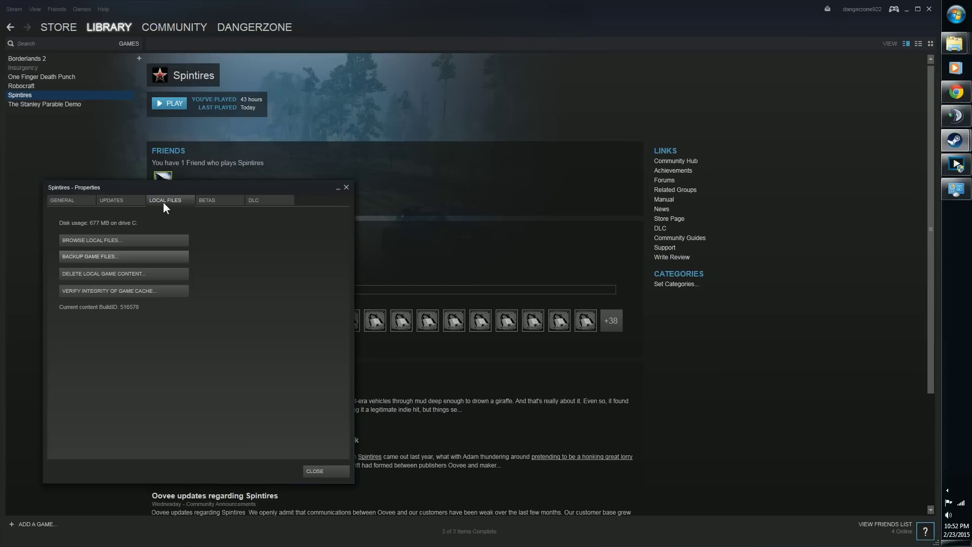
left_click(88, 242)
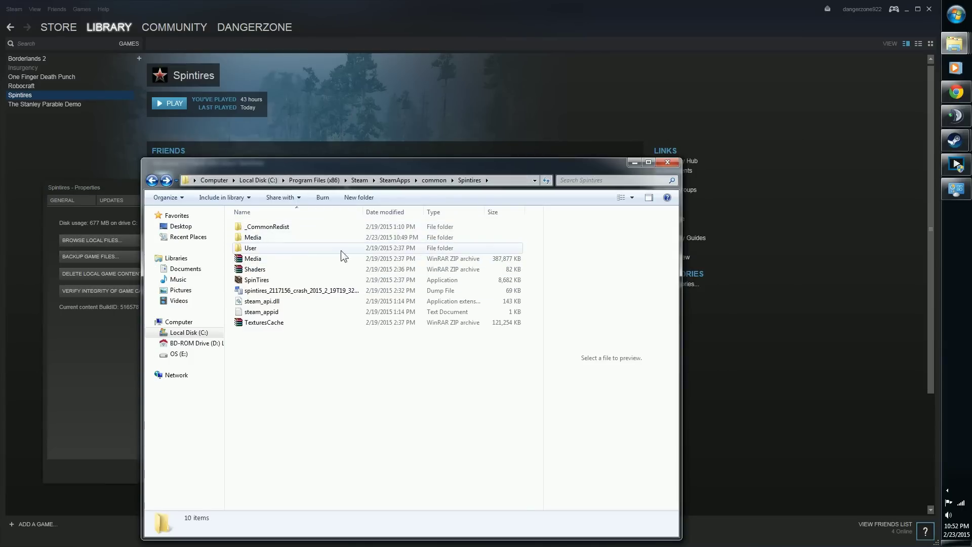
Close the opened game folder and the Spintires properties, and minimize Steam
left_click(660, 167)
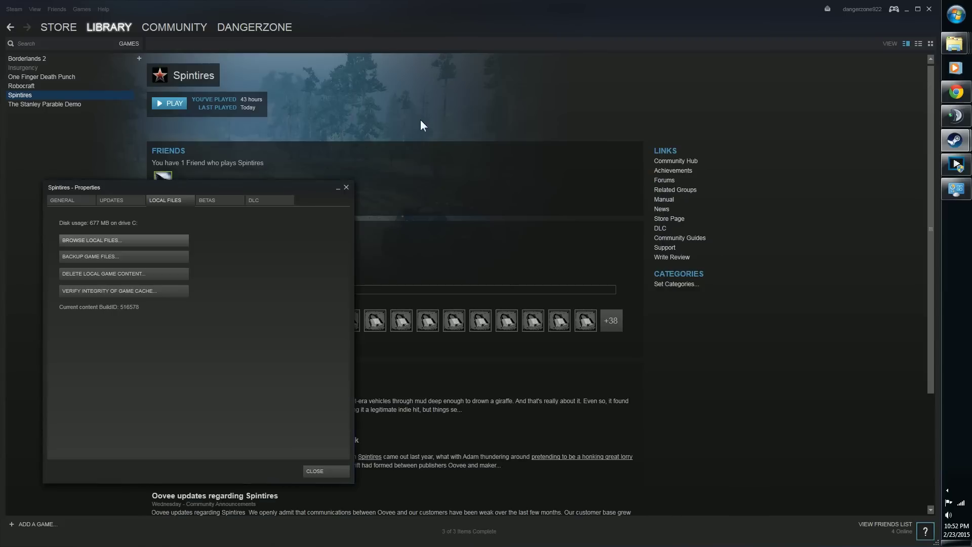
left_click(347, 189)
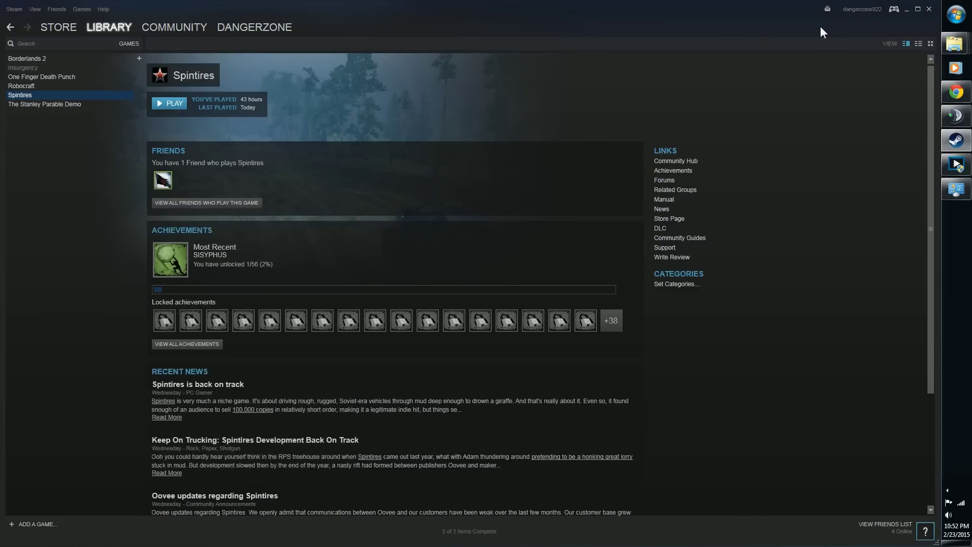
left_click(907, 10)
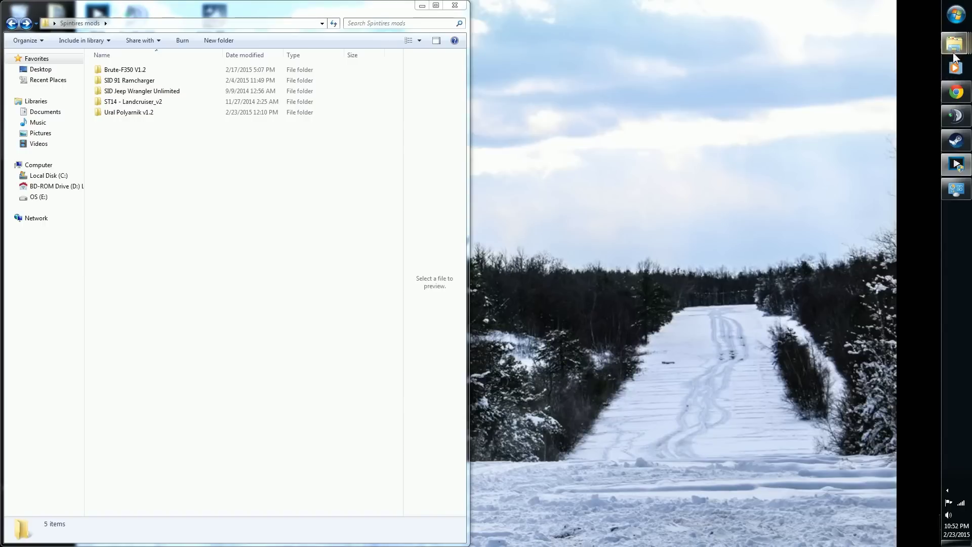
mouse_move(954, 45)
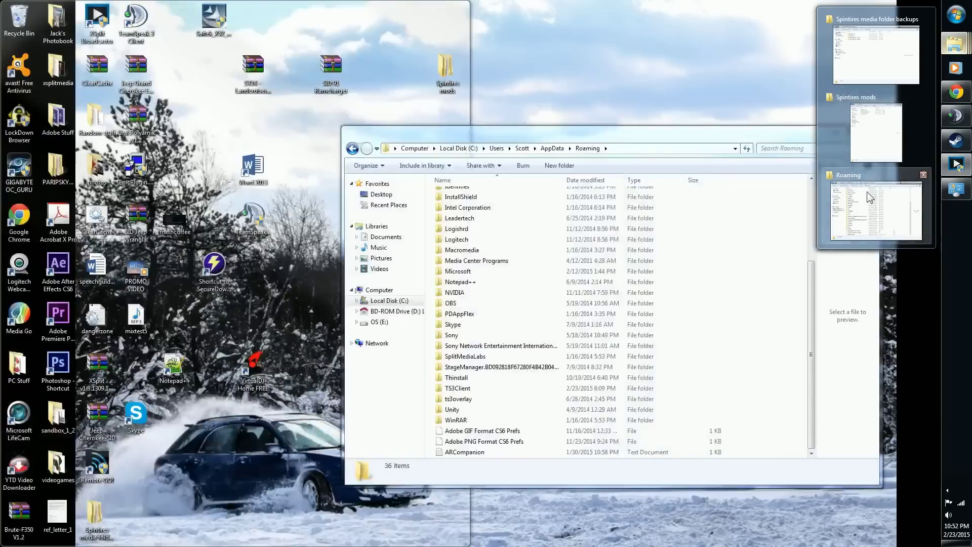
mouse_move(871, 60)
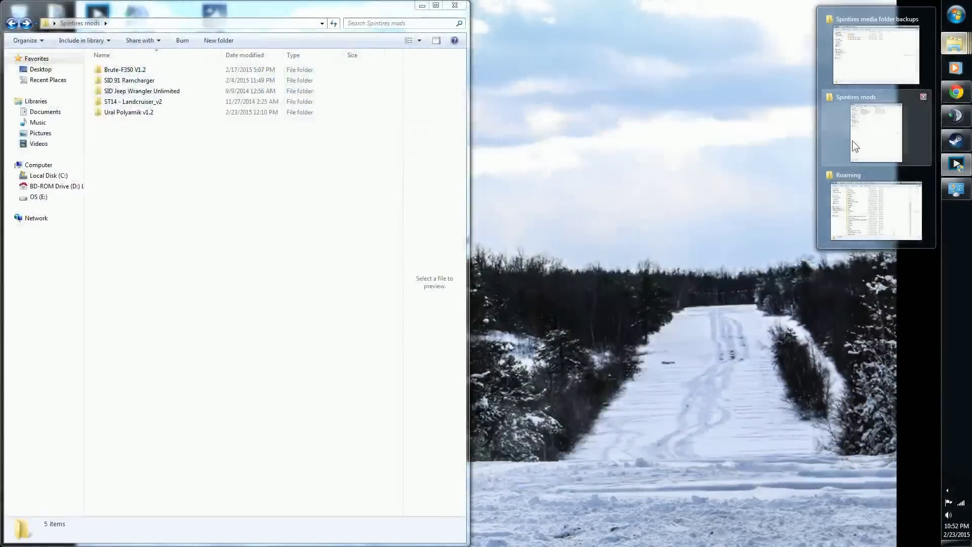
left_click(853, 141)
left_click(955, 16)
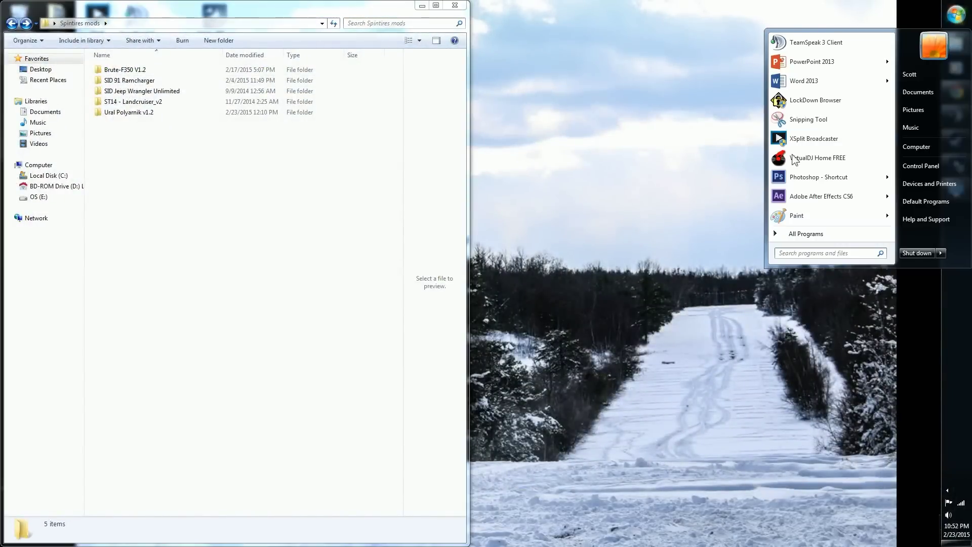
left_click(921, 164)
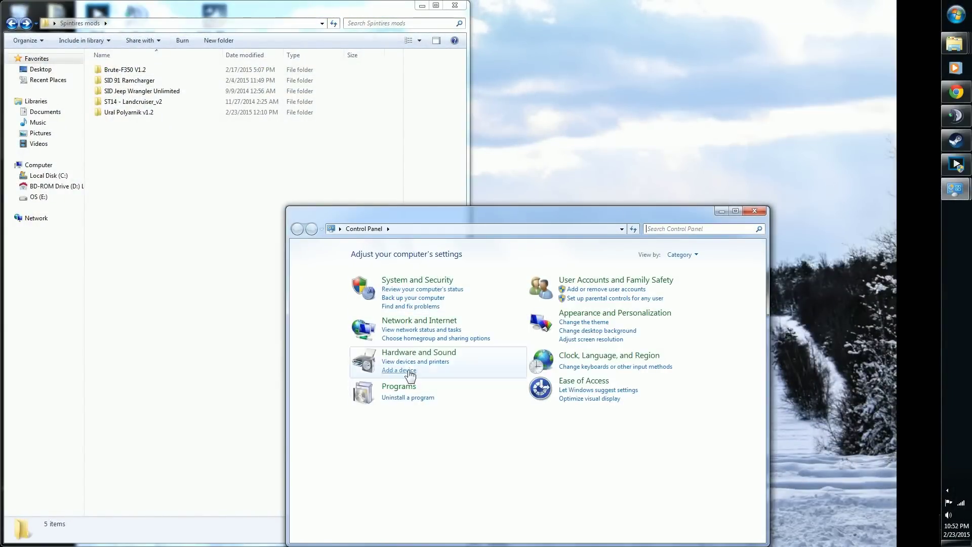
left_click(764, 209)
Open a new Computer window and browse Local Disk (C:) to Program Files (x86)\Steam\SteamApps\common\Spintires\Media
left_click(955, 15)
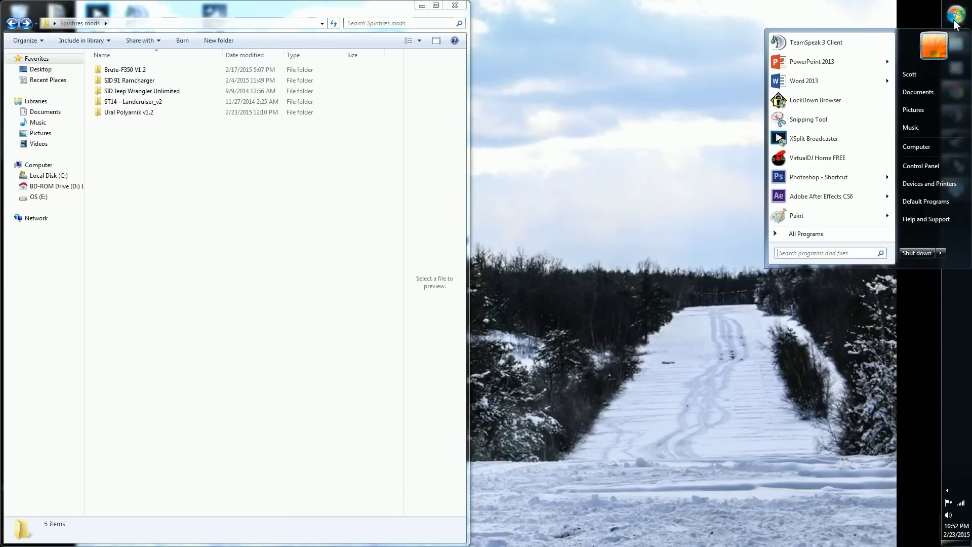
left_click(919, 147)
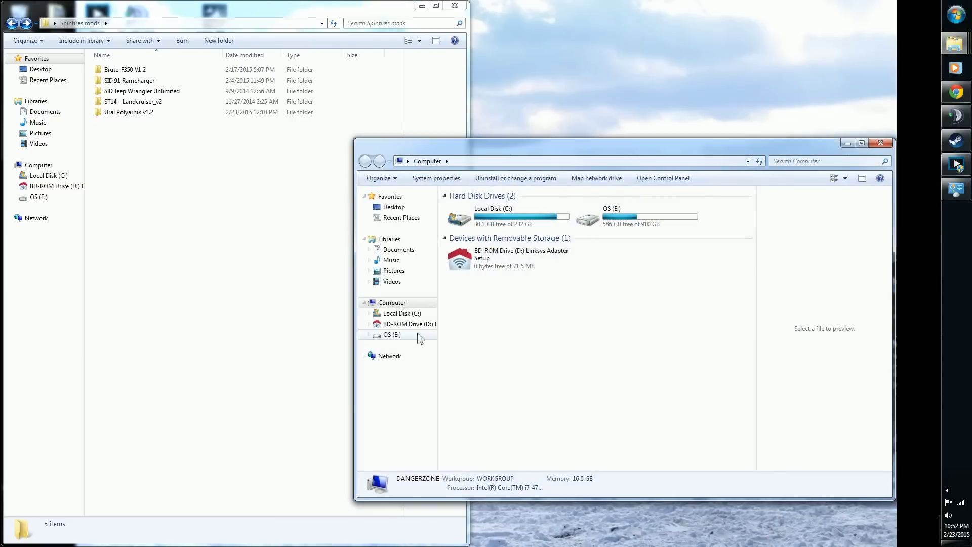
left_click(401, 313)
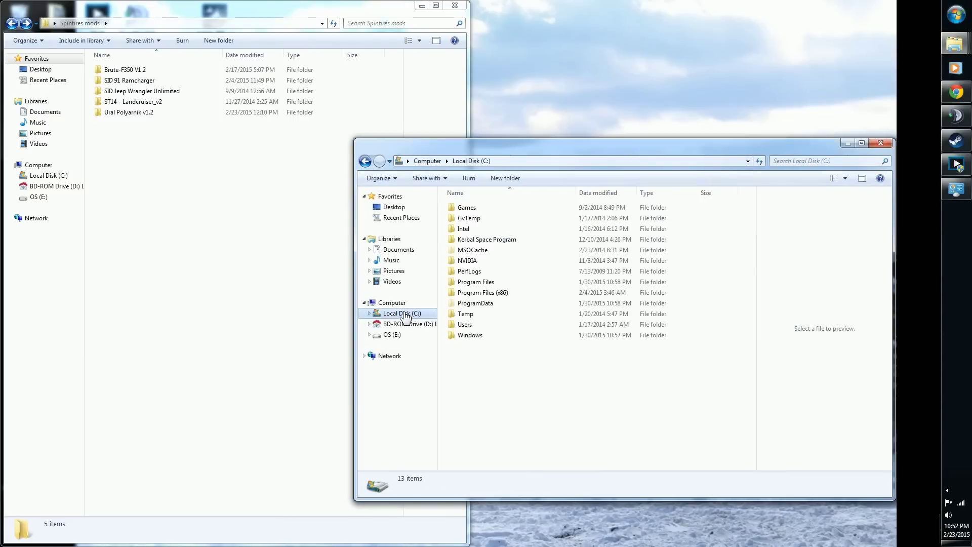
double_click(478, 293)
scroll(476, 319, "down", 8)
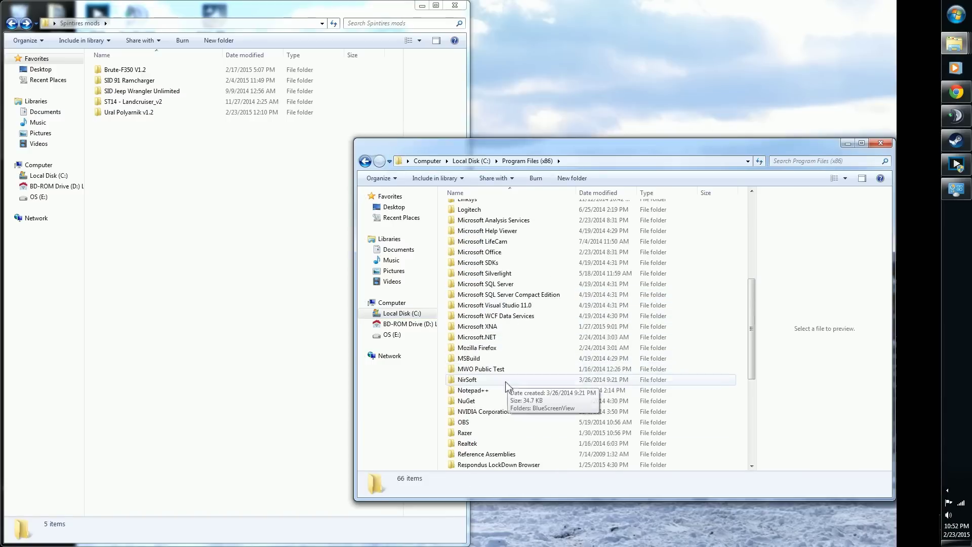
scroll(481, 399, "down", 4)
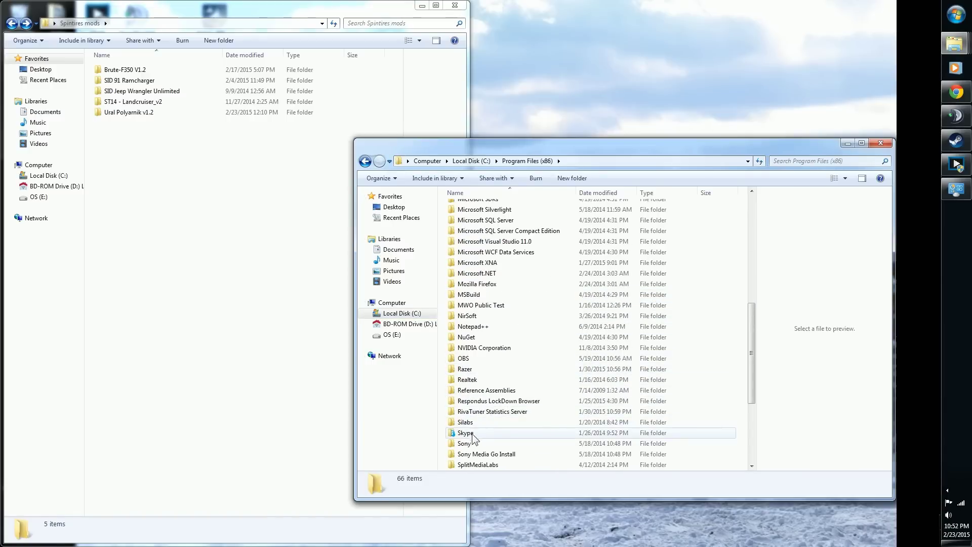
double_click(466, 380)
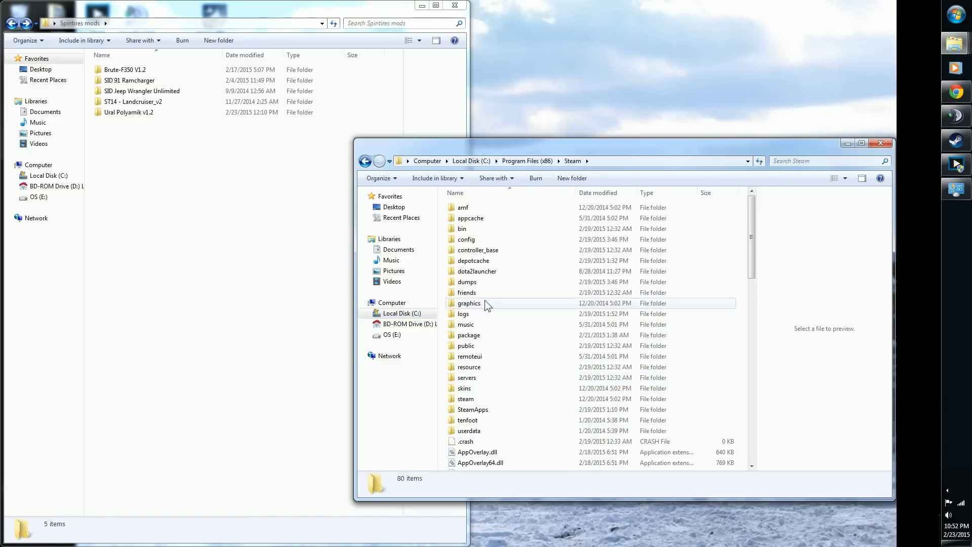
double_click(469, 410)
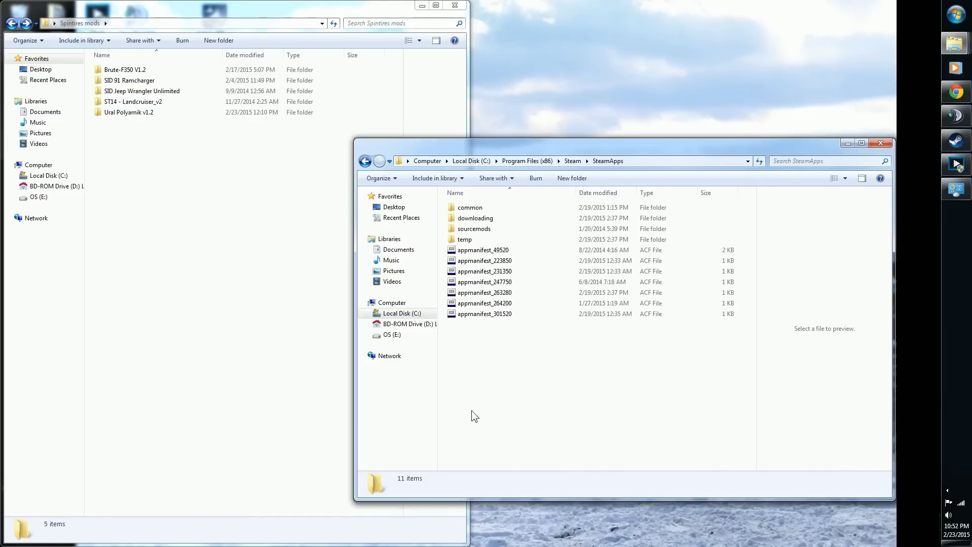
double_click(471, 210)
double_click(473, 251)
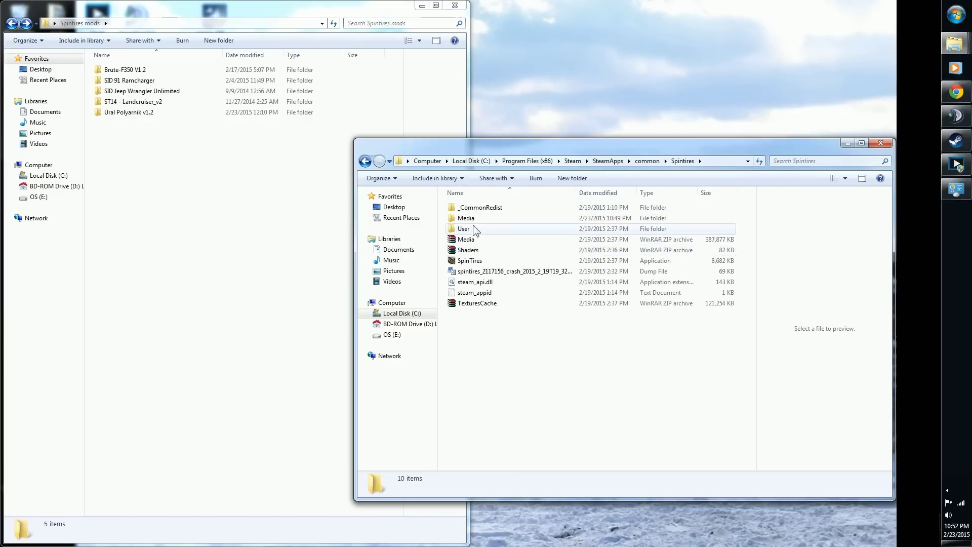
double_click(467, 219)
Move and resize the game's Media folder window so it fills the screen height beside the Spintires mods window
left_click_drag(494, 144, 676, 5)
left_click_drag(527, 7, 744, 17)
left_click_drag(477, 356, 617, 544)
left_click_drag(653, 11, 511, 11)
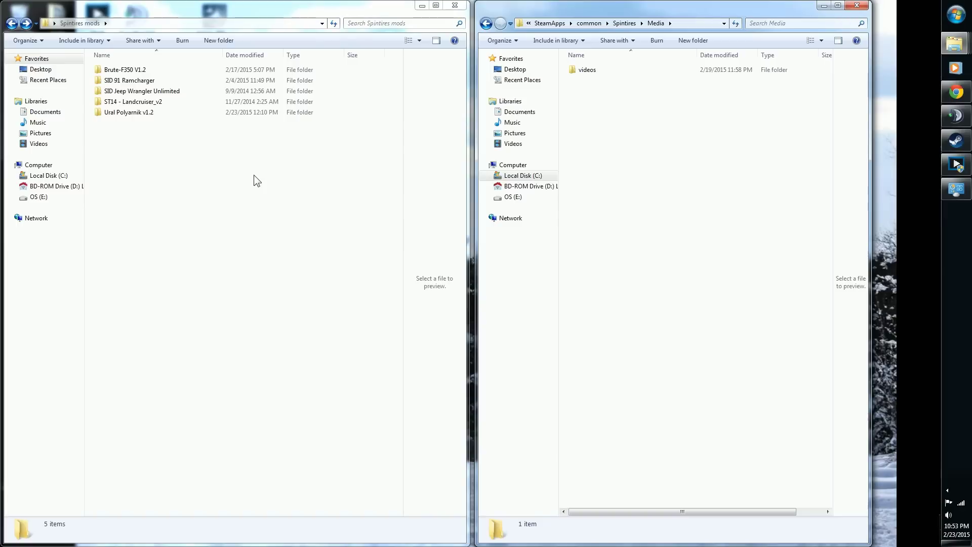
Copy the classes, meshes, sounds, templates and textures folders from Brute-F350 V1.2's Media folder into the game's Media folder
double_click(136, 72)
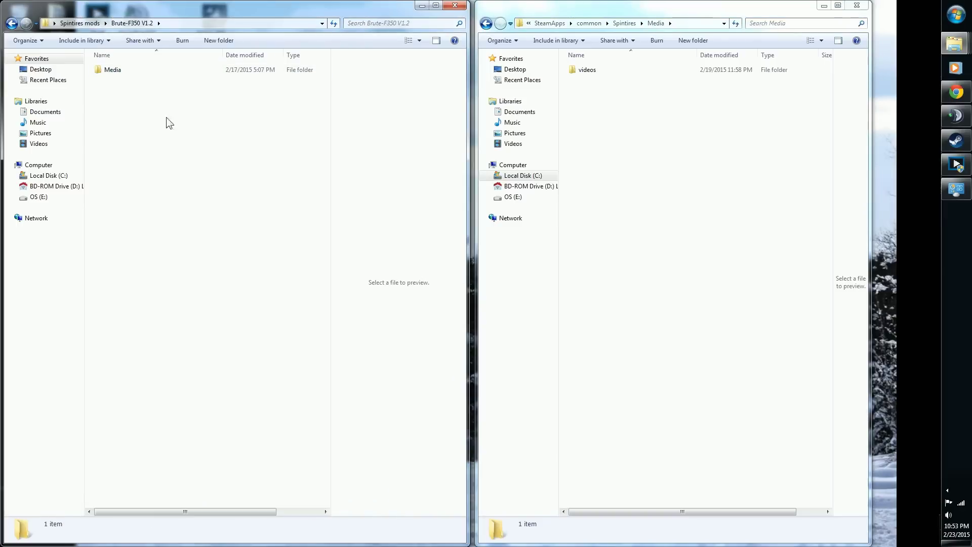
double_click(111, 71)
left_click(120, 70)
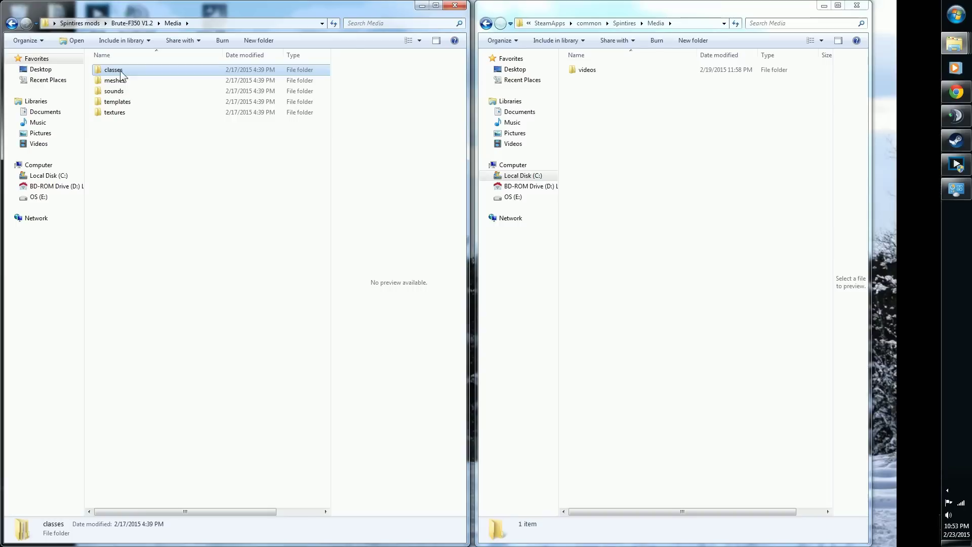
key("ctrl+a")
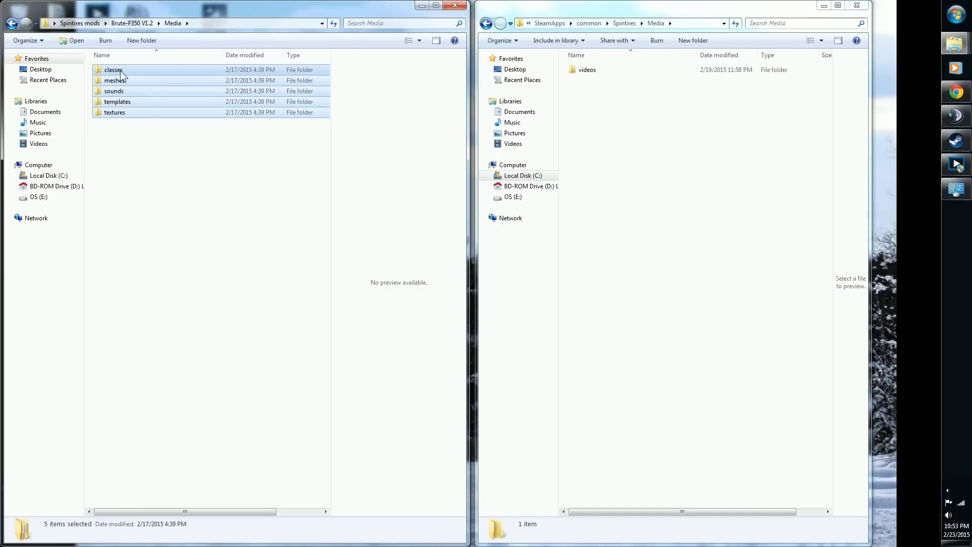
left_click(626, 151)
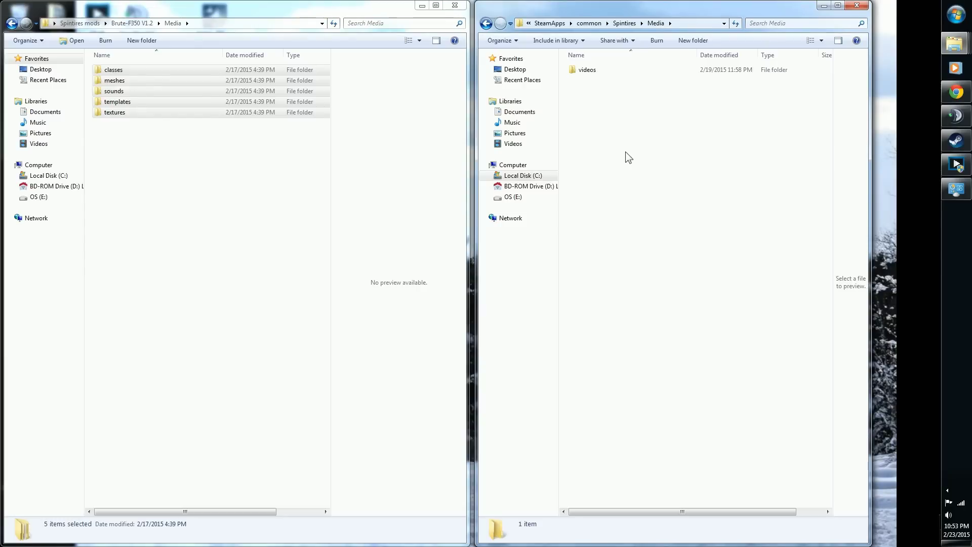
key("ctrl+v")
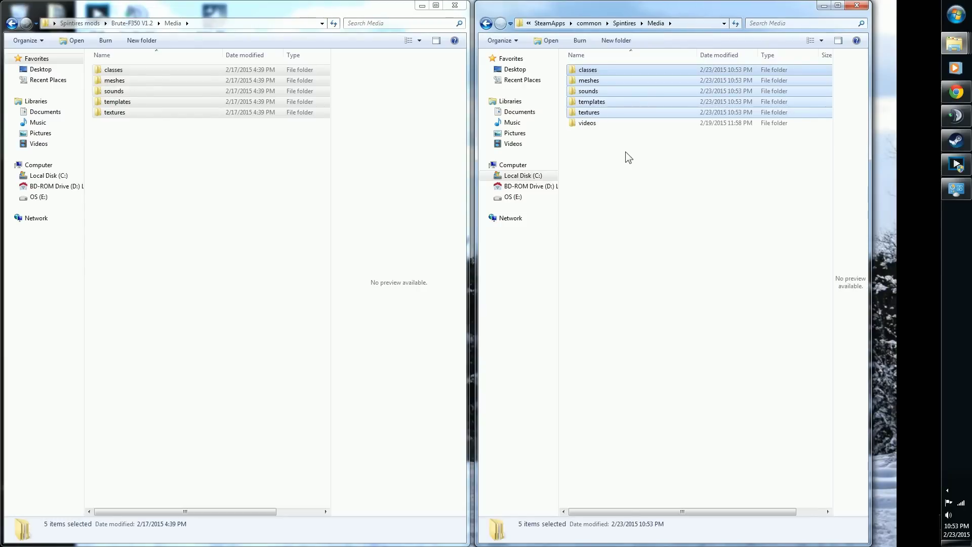
left_click(625, 151)
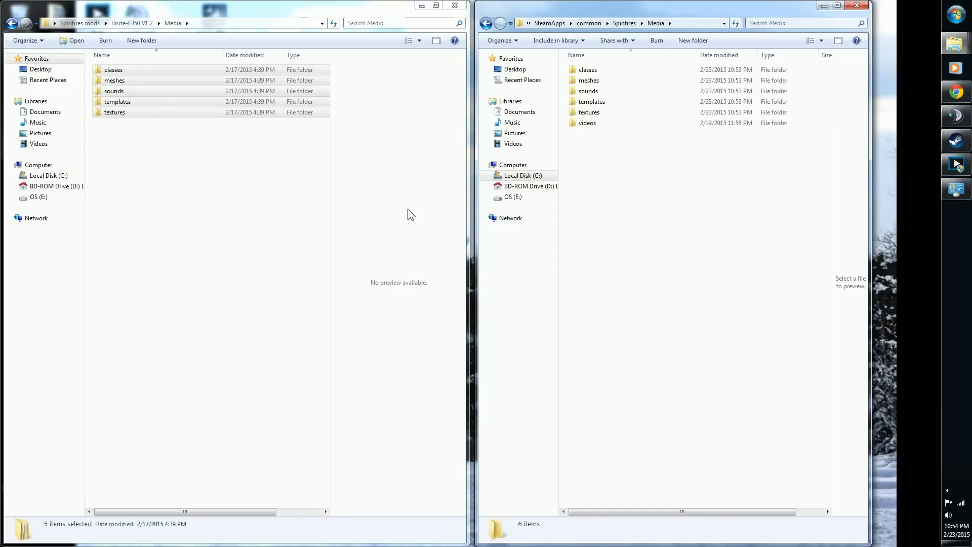
Minimize the mod folder window, run ClearCache from the desktop and answer y to delete all cached Spintires files
left_click(422, 5)
left_click(97, 218)
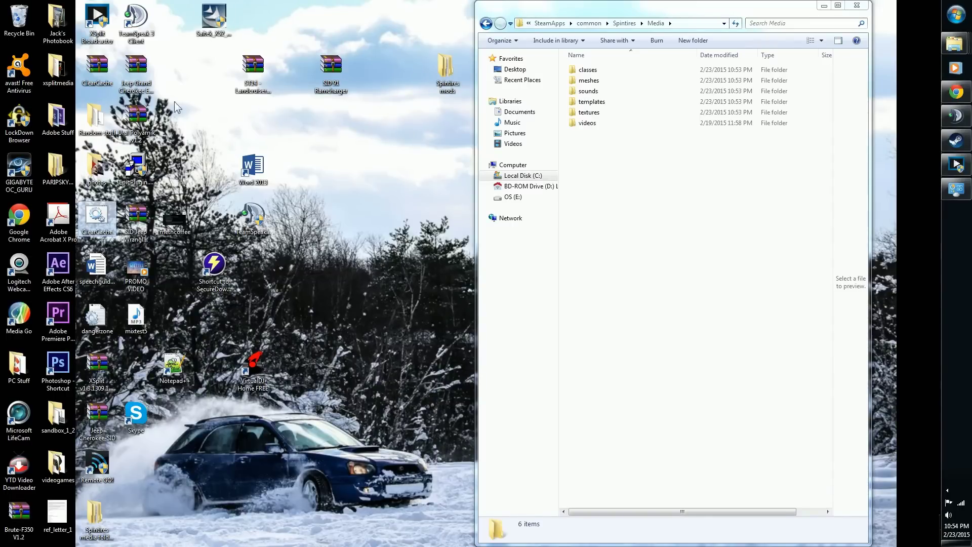
double_click(106, 222)
left_click(512, 288)
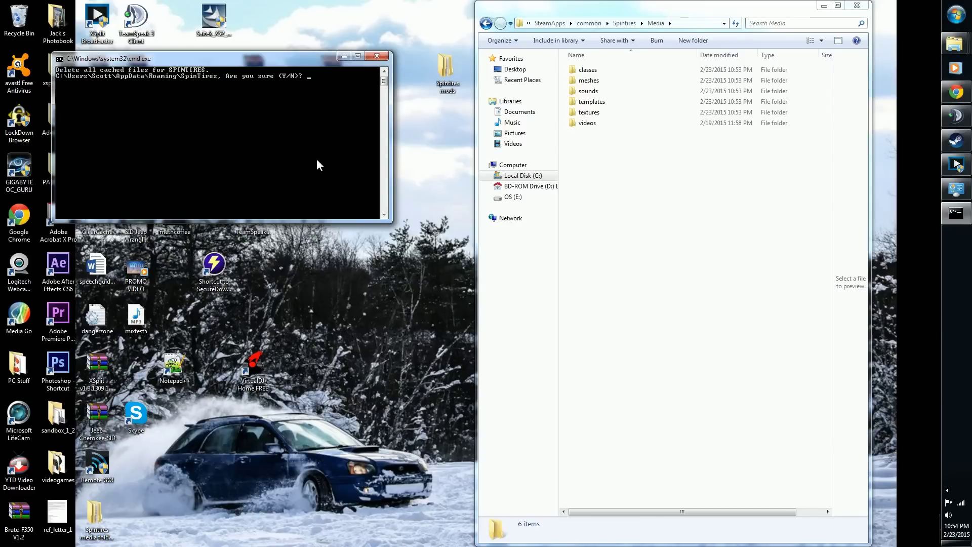
type("y")
key("Return")
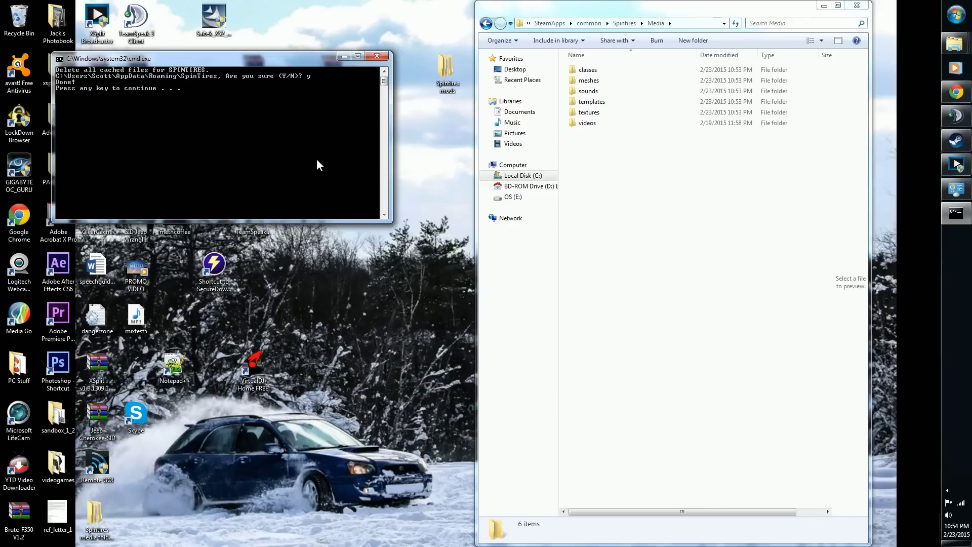
key("Return")
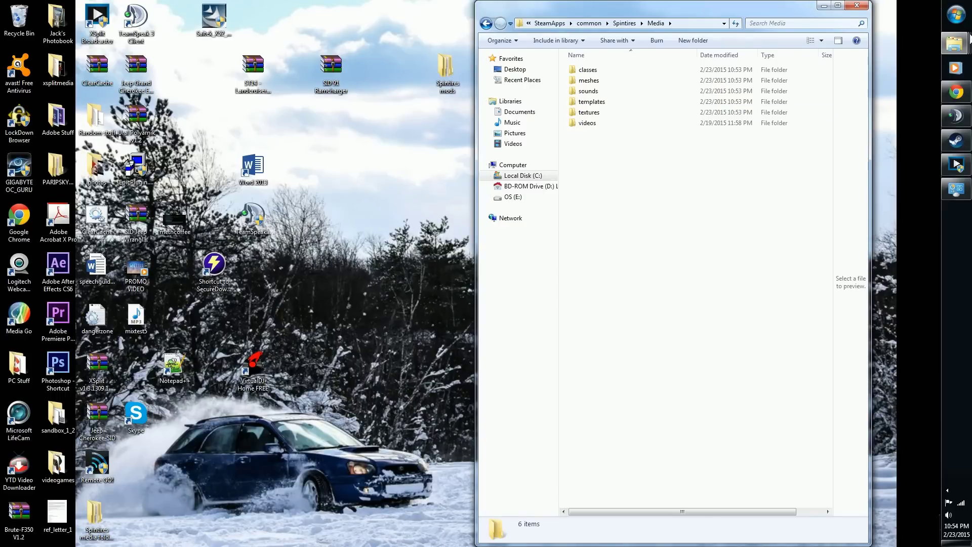
Browse Local Disk (C:) to the personal profile's AppData\Roaming folder, look through it for a SpinTires folder and close the window
left_click(955, 15)
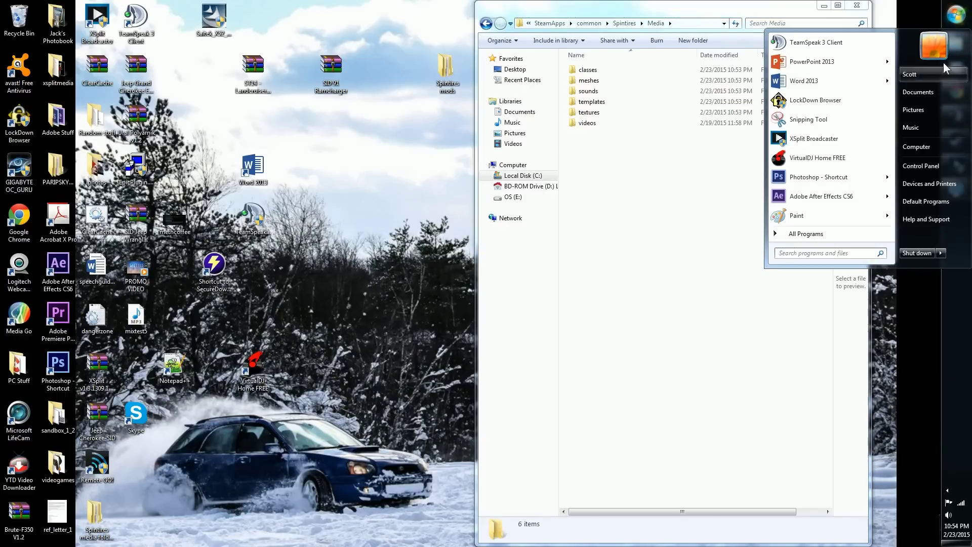
left_click(918, 155)
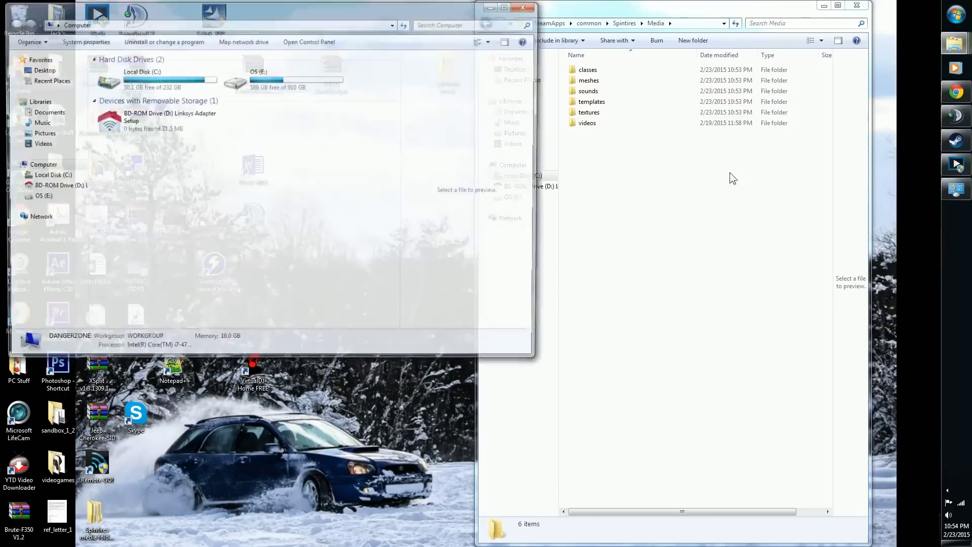
left_click(51, 176)
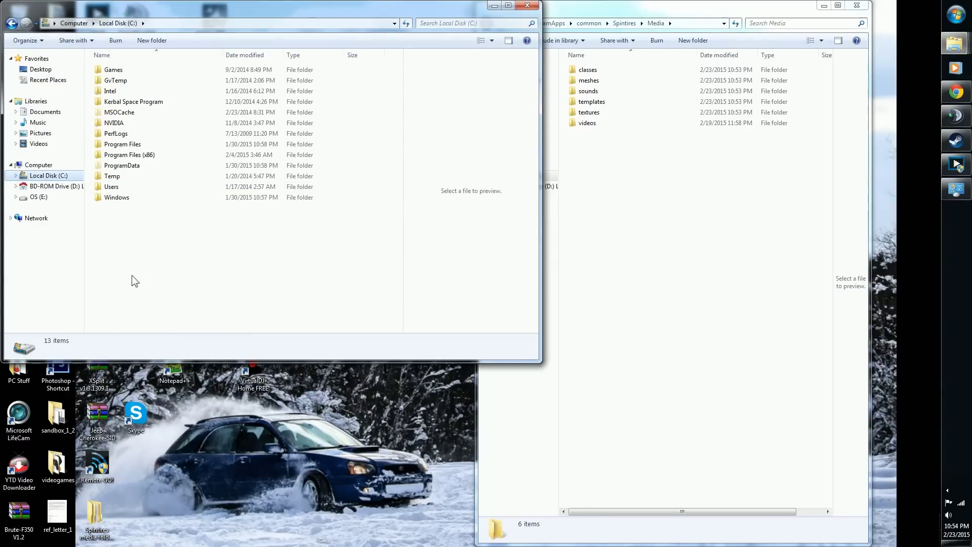
double_click(114, 189)
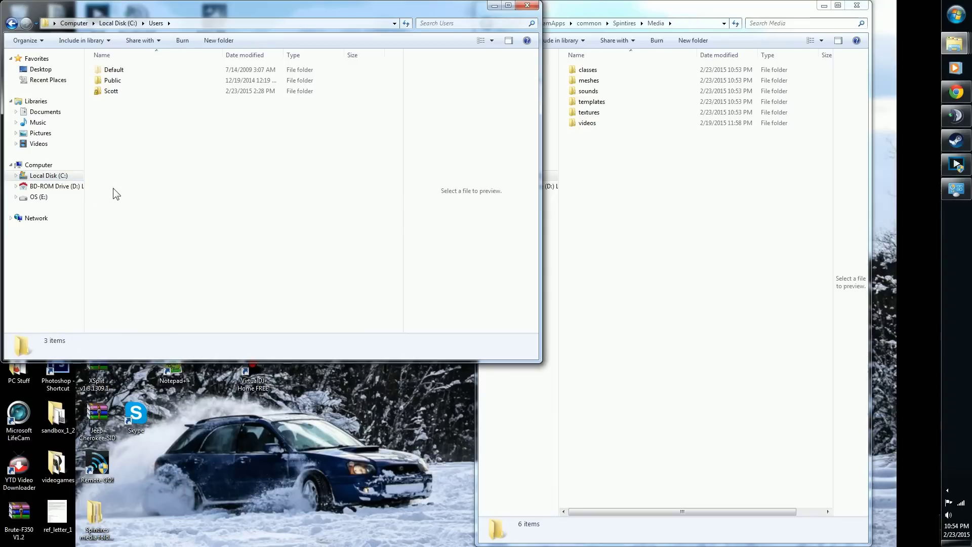
double_click(114, 91)
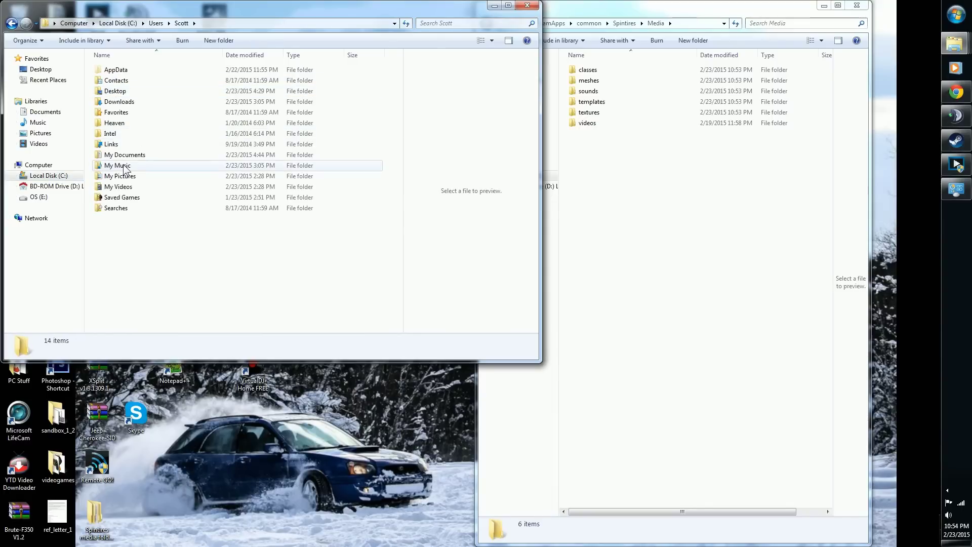
double_click(118, 71)
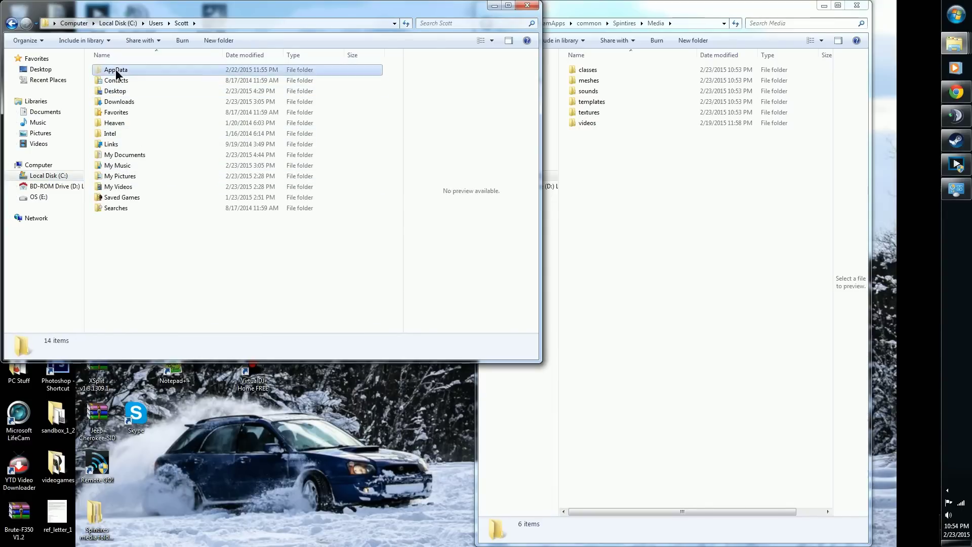
double_click(120, 94)
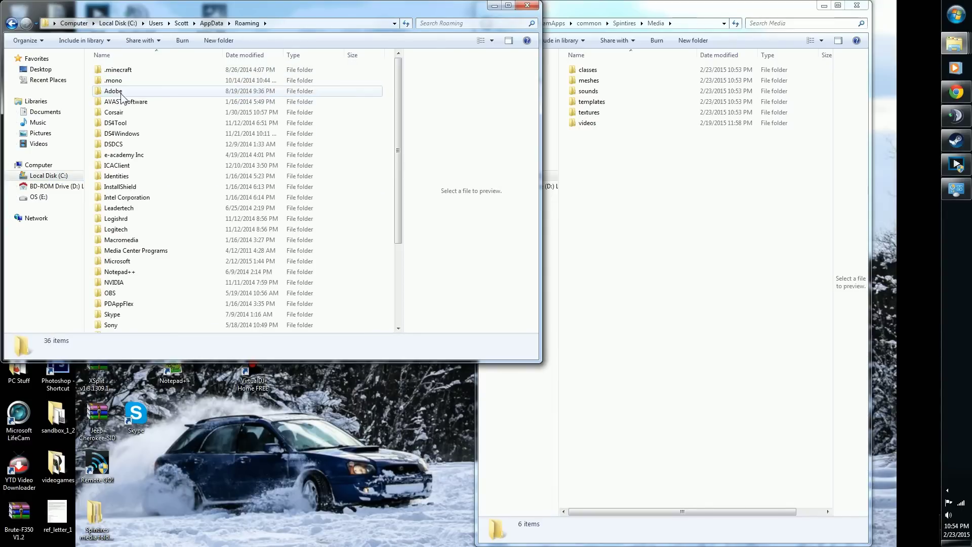
scroll(160, 251, "down", 4)
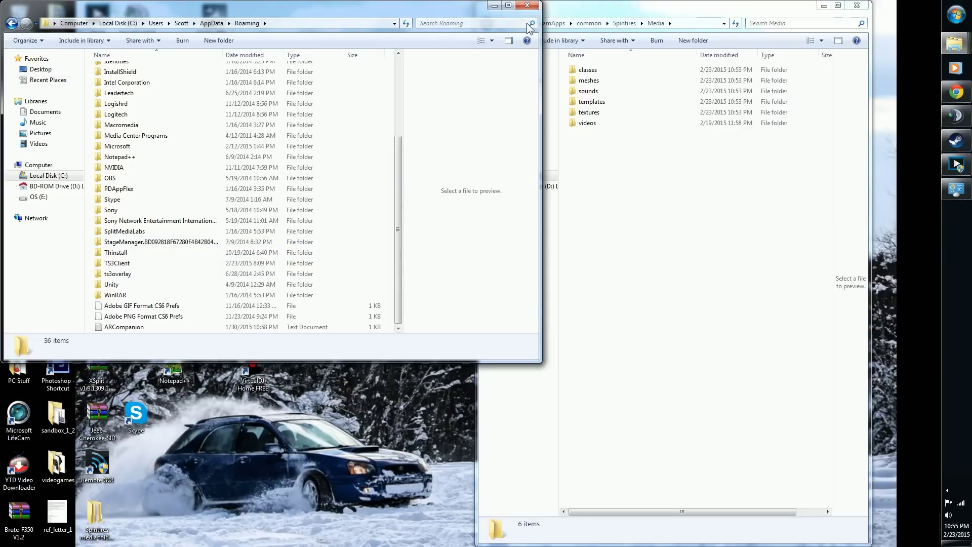
left_click(527, 5)
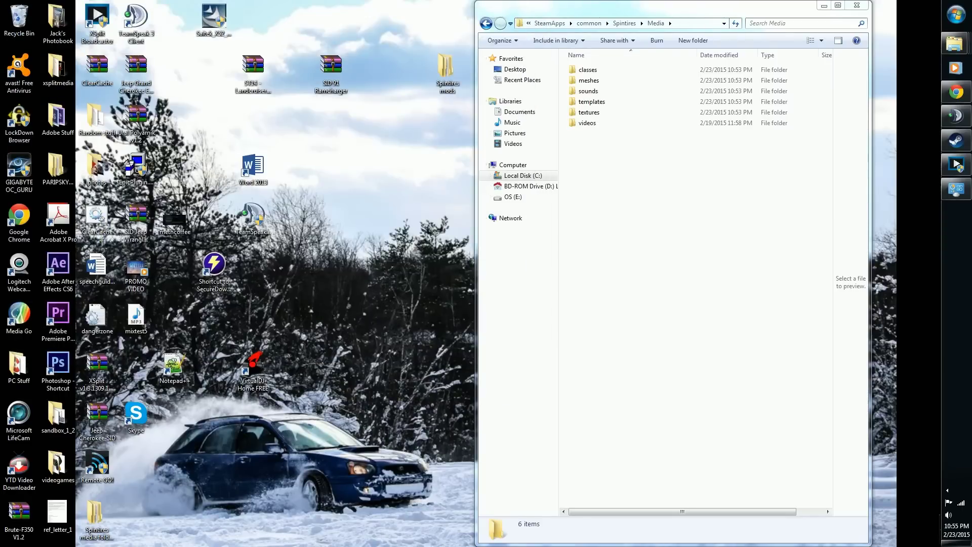
Switch to Steam, launch Spintires and start a new single-player game on The River map
left_click(949, 140)
left_click(173, 102)
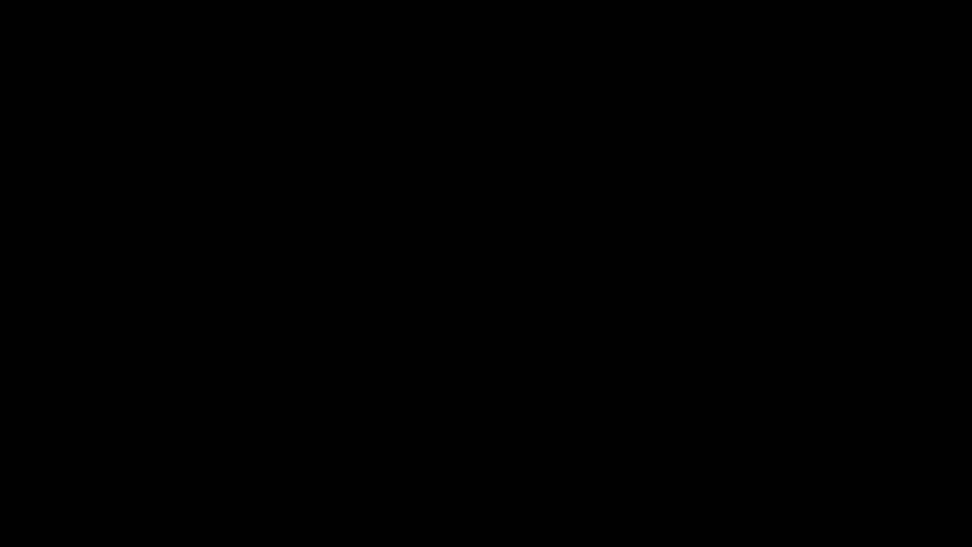
key("space")
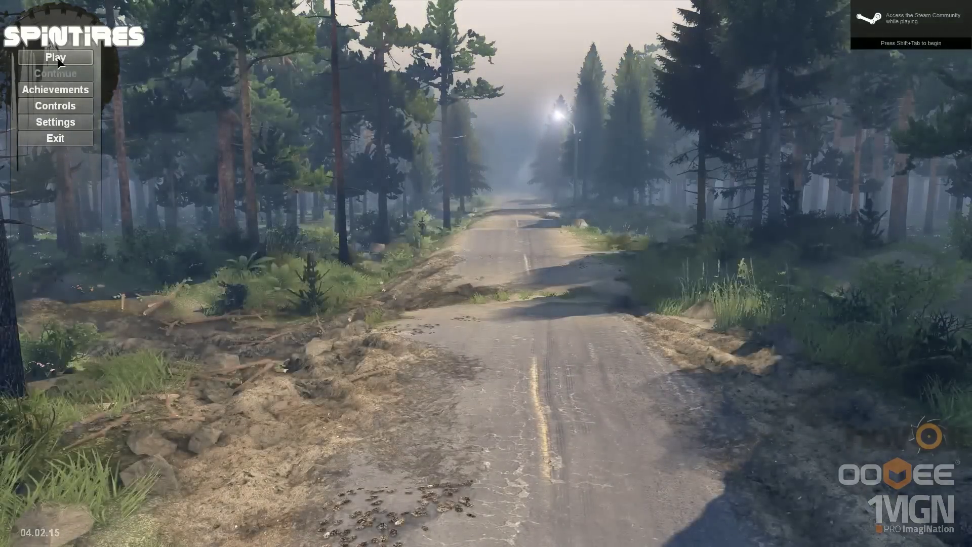
left_click(56, 60)
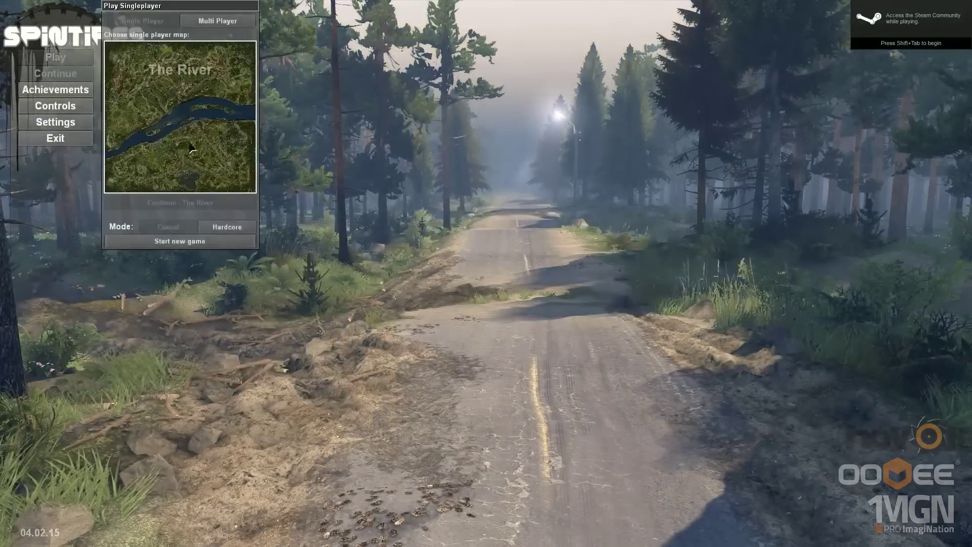
left_click(172, 245)
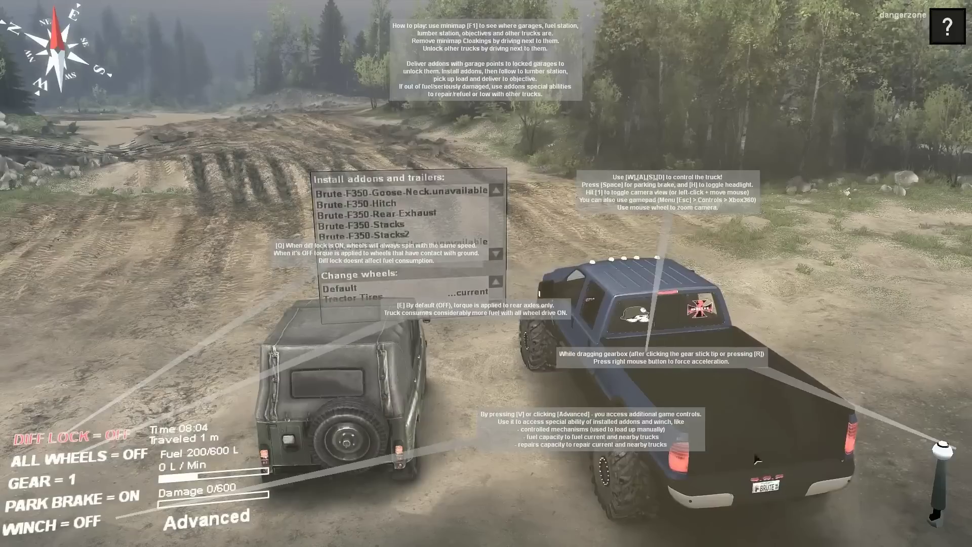
Exit Spintires from the running game, confirm leaving, and minimize Steam
key("Escape")
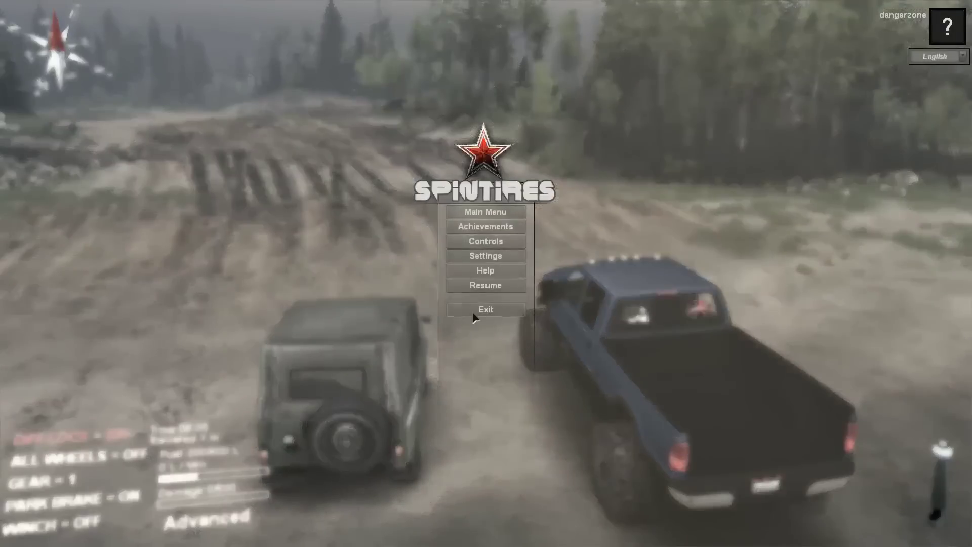
left_click(495, 311)
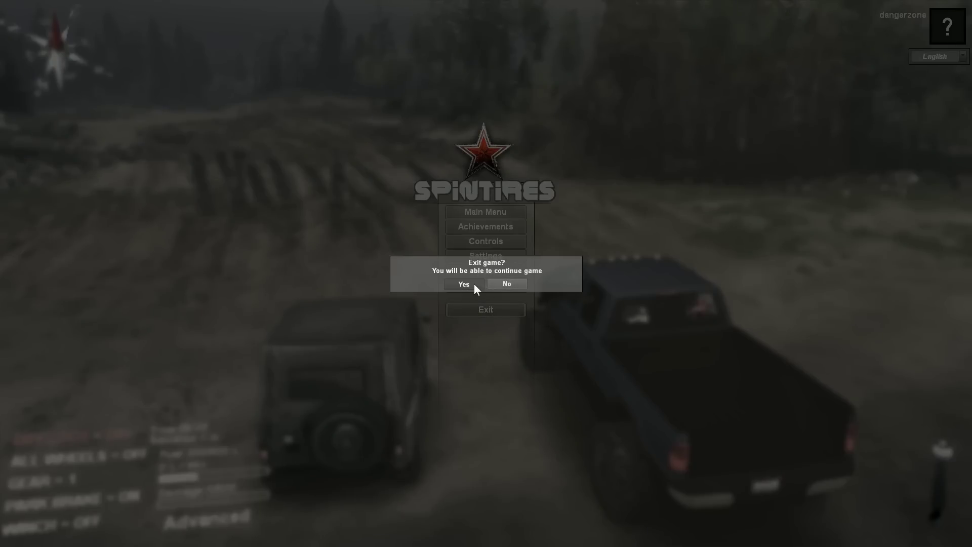
left_click(475, 284)
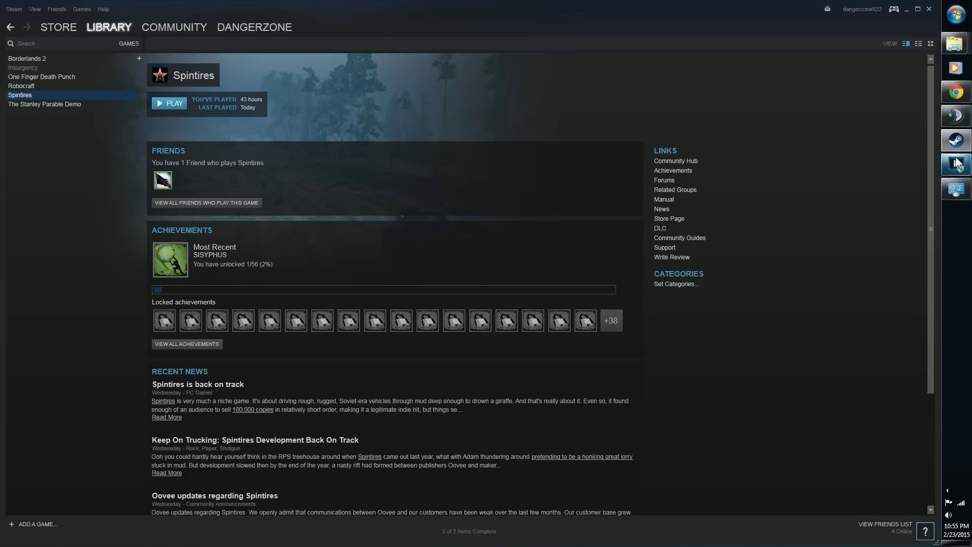
left_click(955, 140)
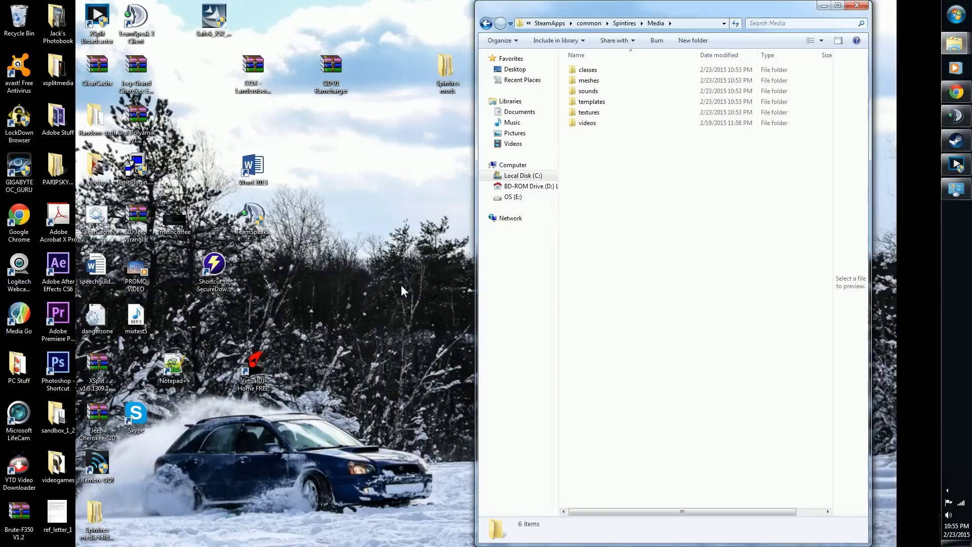
Bring back the Brute-F350 V1.2 Media window and return to the Spintires mods folder
mouse_move(943, 52)
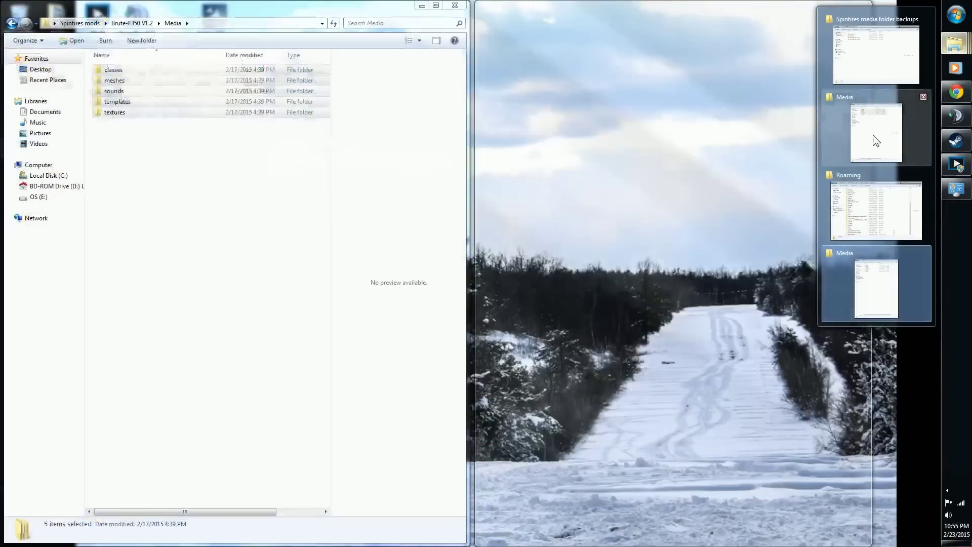
left_click(874, 137)
left_click(115, 150)
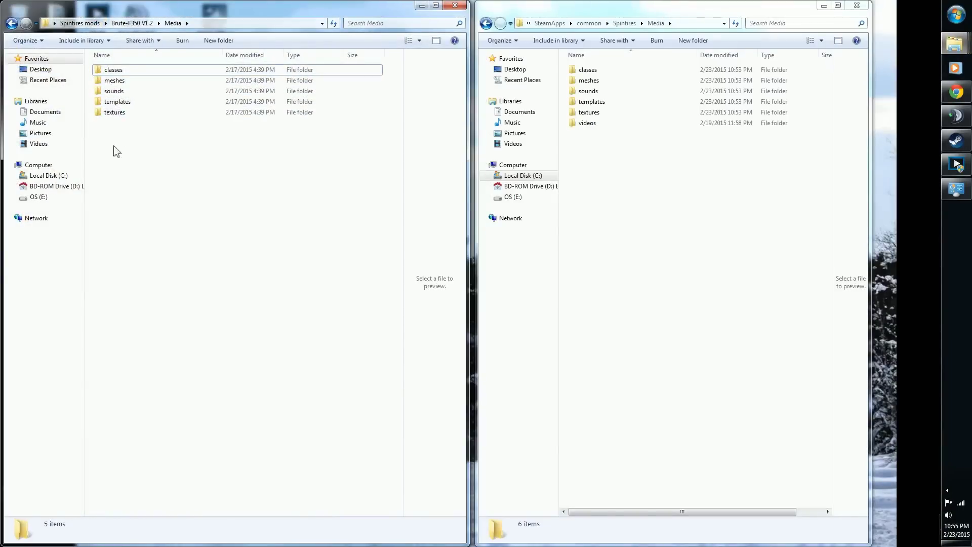
left_click(12, 22)
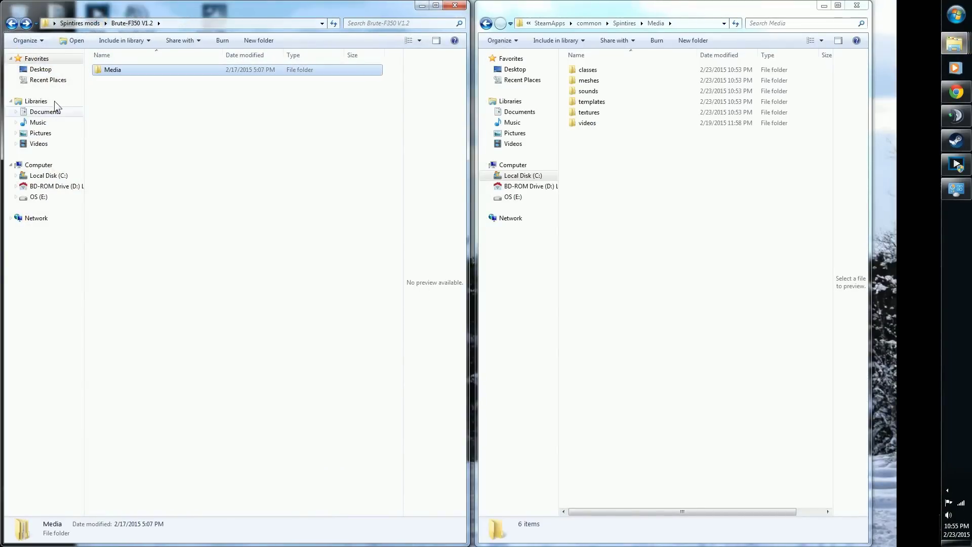
left_click(11, 23)
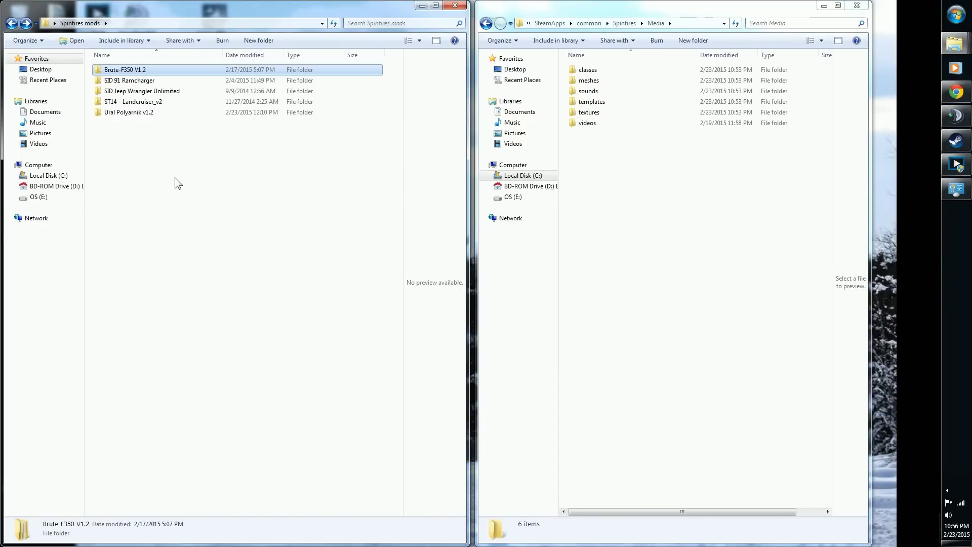
Examine the nested Media folder inside the SID Jeep Wrangler Unlimited mod, then go back to the Spintires mods folder
double_click(156, 93)
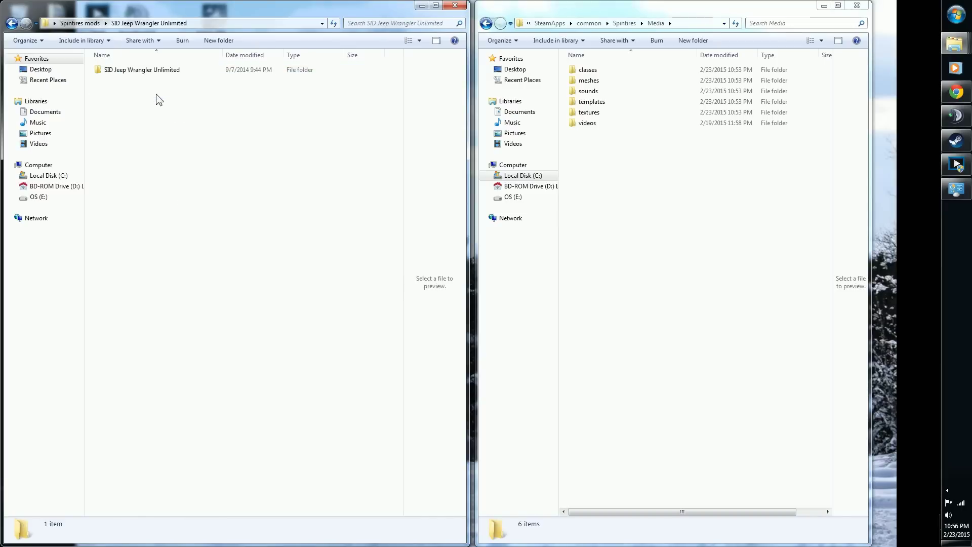
double_click(139, 74)
double_click(111, 71)
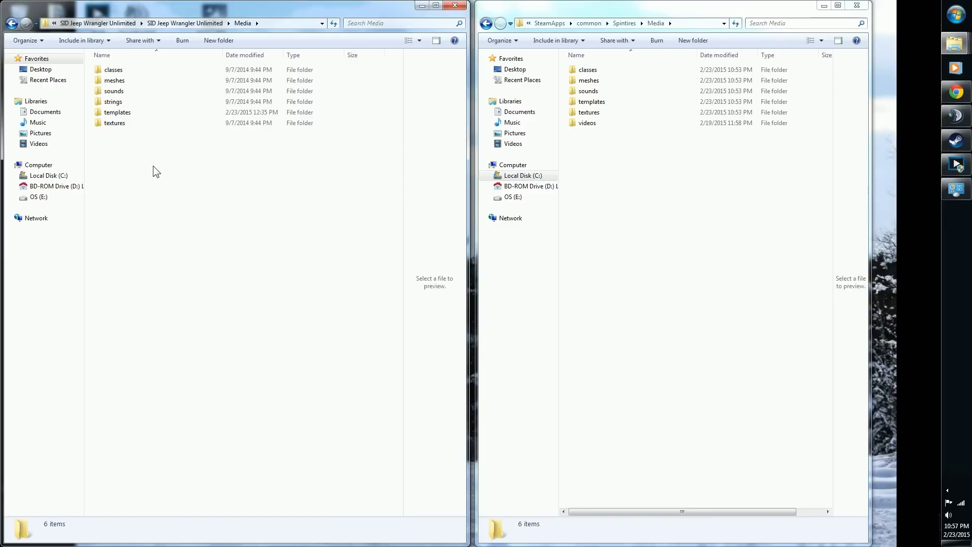
left_click(62, 23)
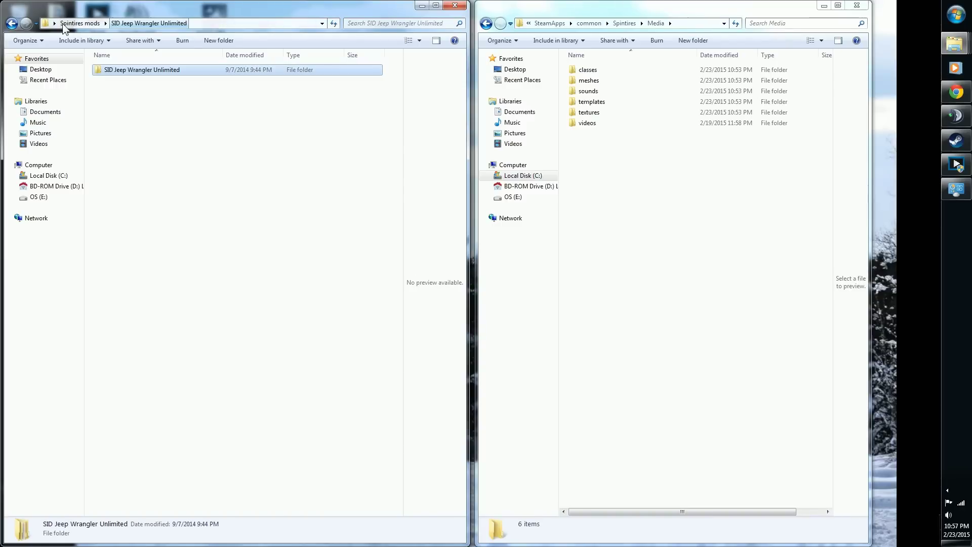
left_click(73, 24)
left_click(194, 176)
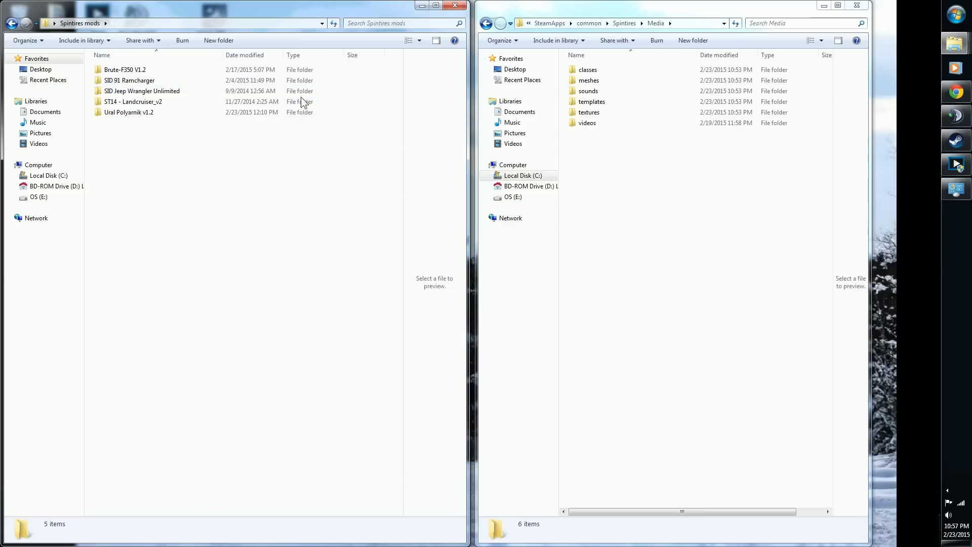
Bring up the Spintires media folder backups window, inspect the Media folder inside the media f350 backup, and minimize the window
left_click(956, 43)
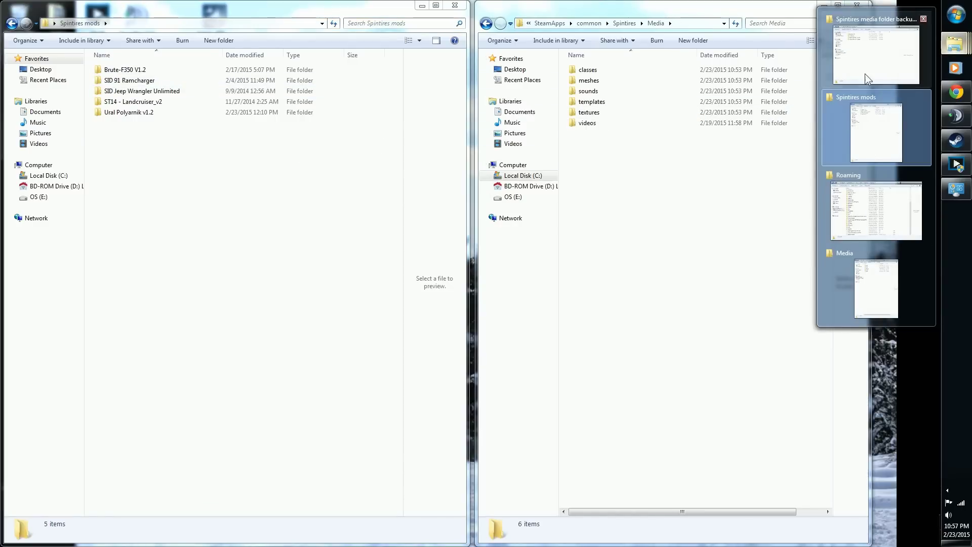
mouse_move(865, 70)
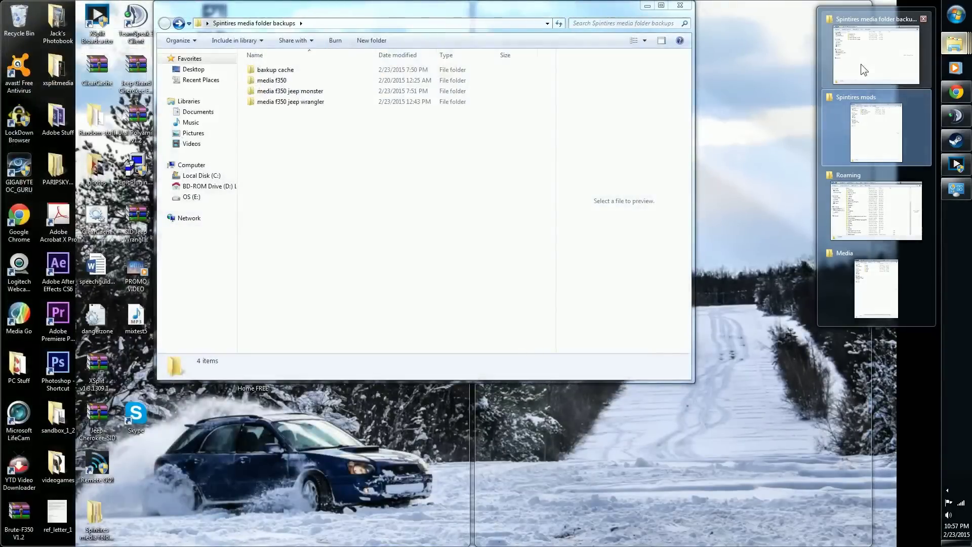
left_click(861, 63)
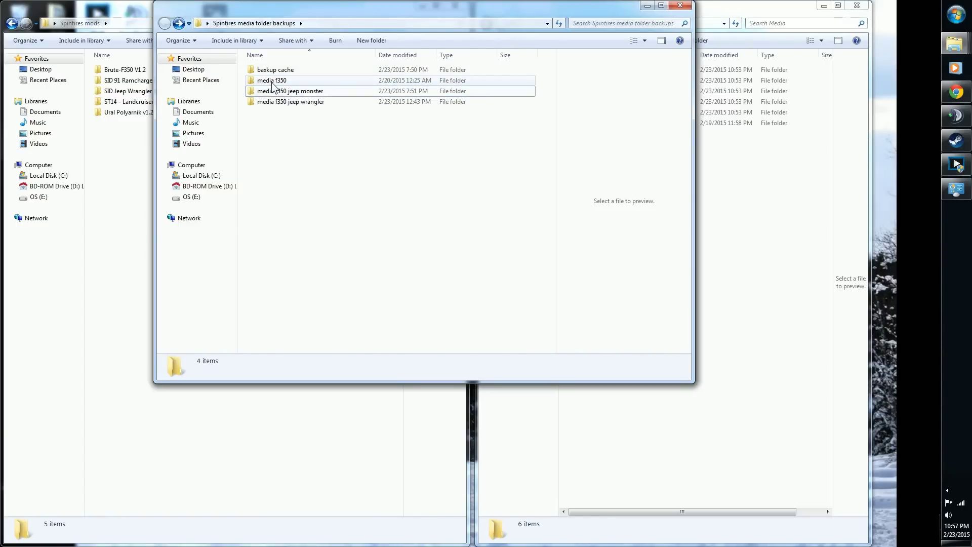
mouse_move(273, 86)
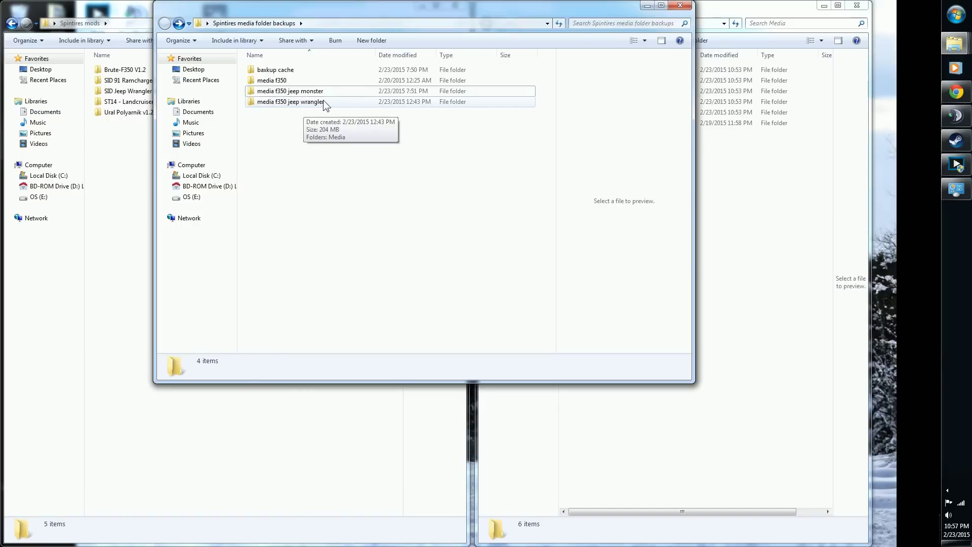
double_click(287, 81)
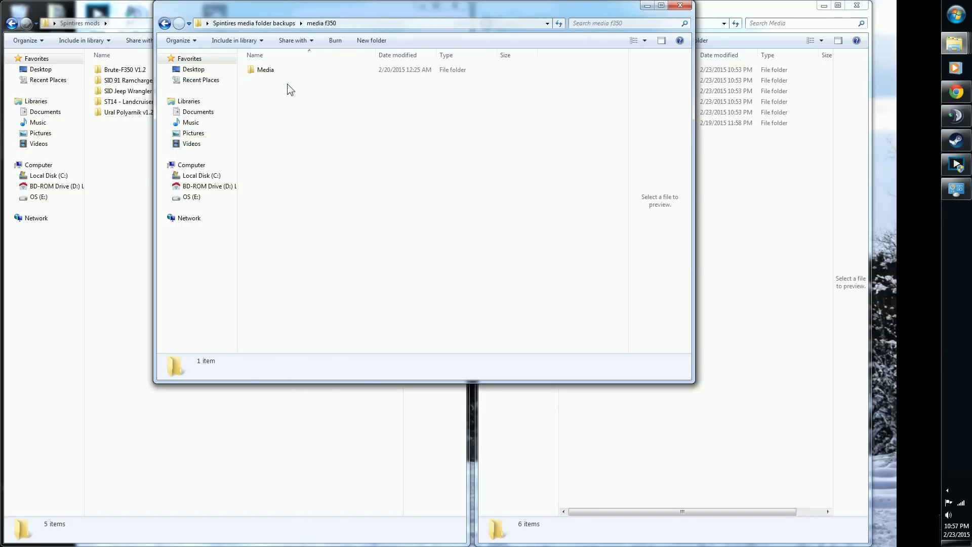
double_click(272, 71)
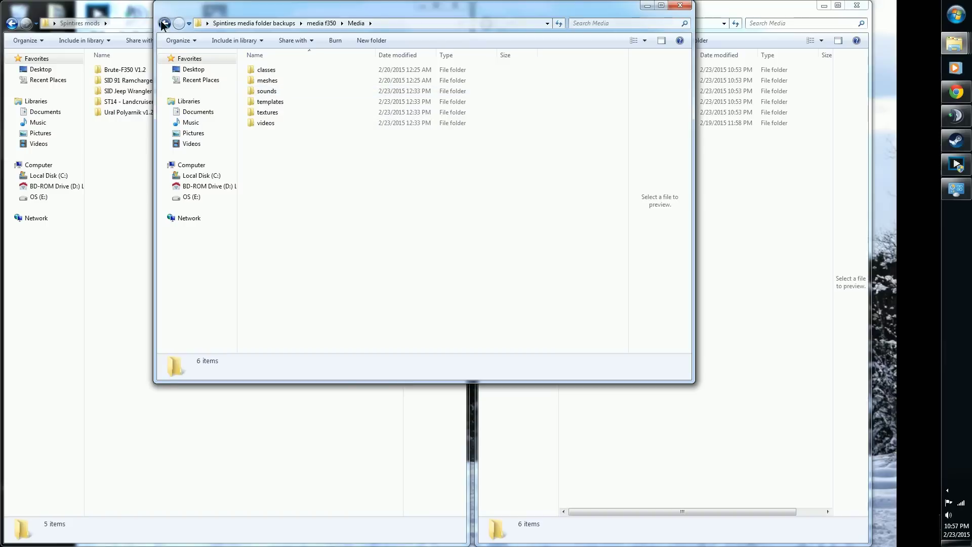
key("BackSpace")
key("BackSpace")
left_click(650, 5)
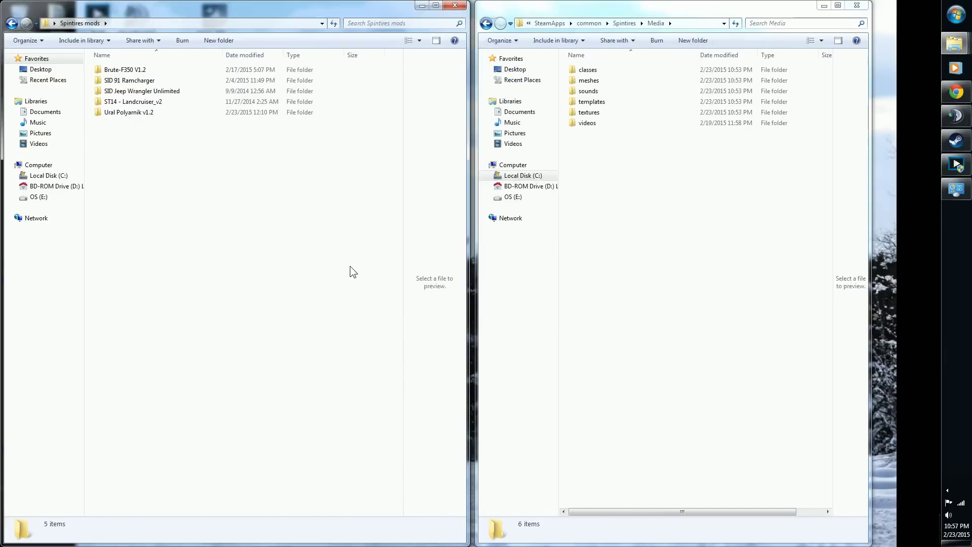
Open the nested Media folder inside the SID Jeep Wrangler Unlimited mod
double_click(133, 93)
double_click(151, 72)
double_click(115, 73)
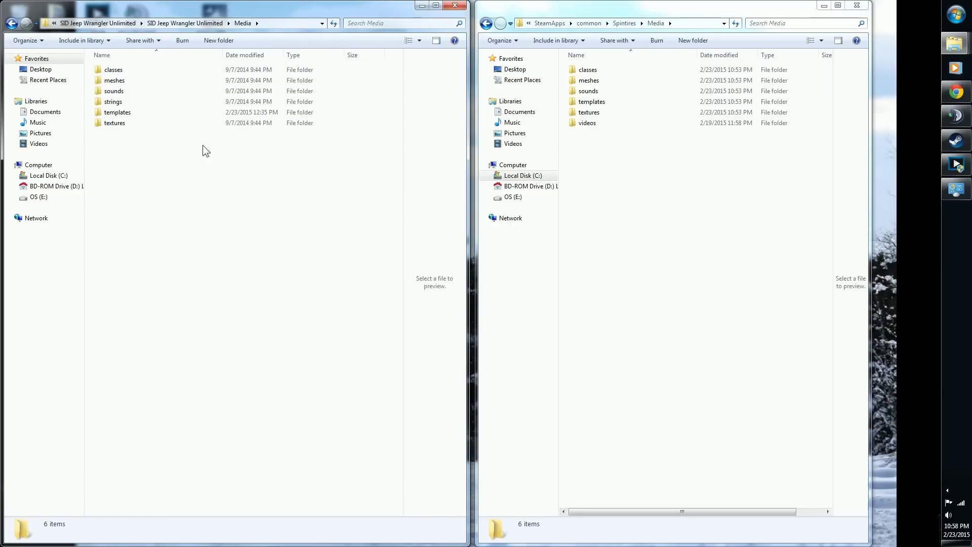
left_click_drag(128, 73, 205, 184)
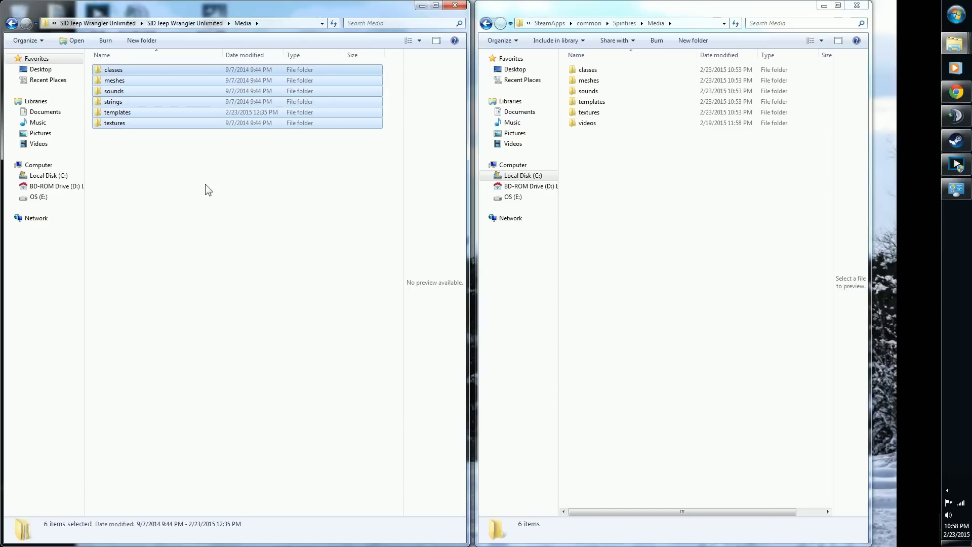
left_click(205, 184)
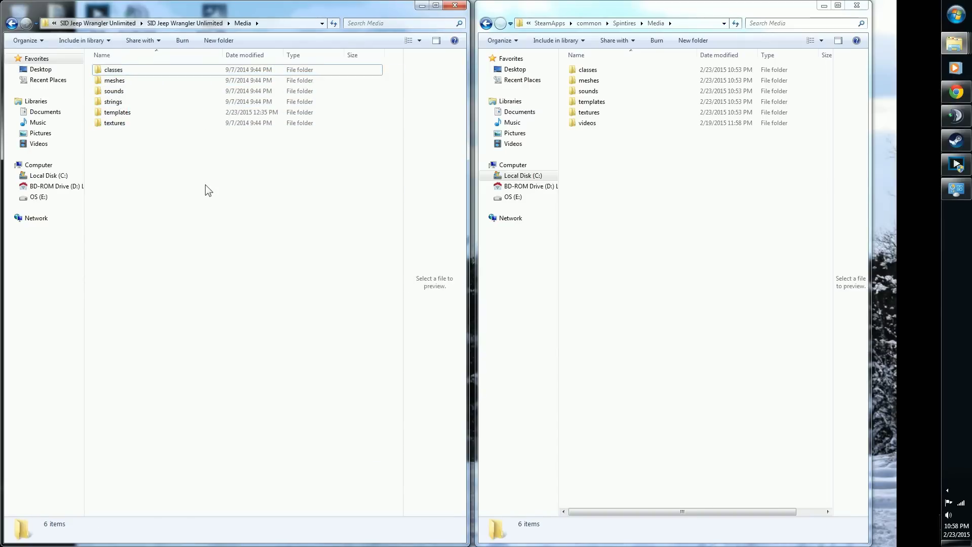
mouse_move(145, 108)
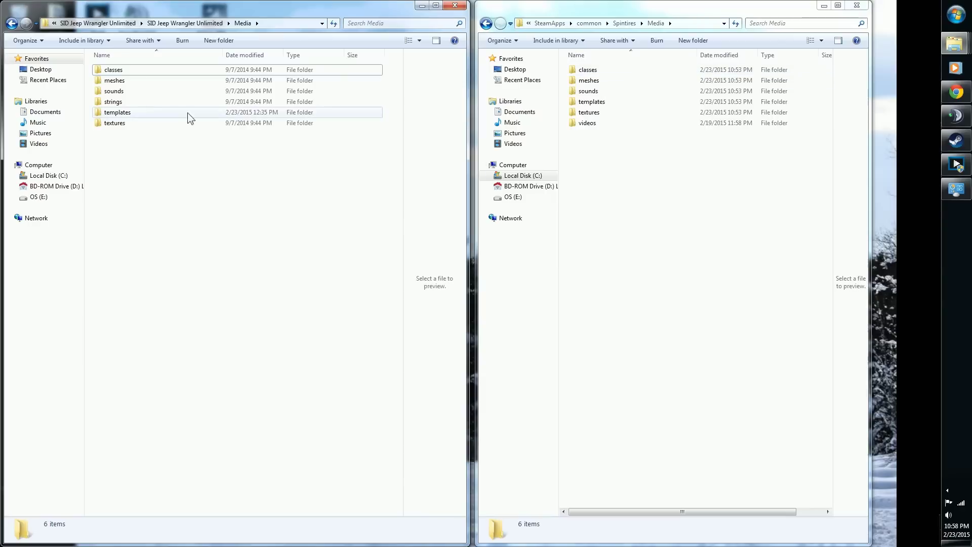
Copy all XML files from the Jeep mod's classes\trucks folder into the game's Media\classes\trucks folder
double_click(116, 74)
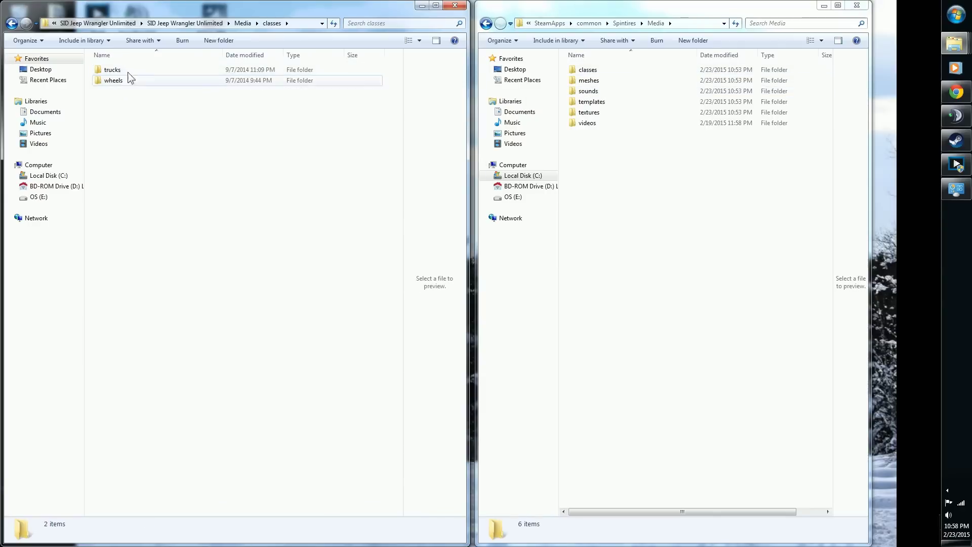
double_click(583, 70)
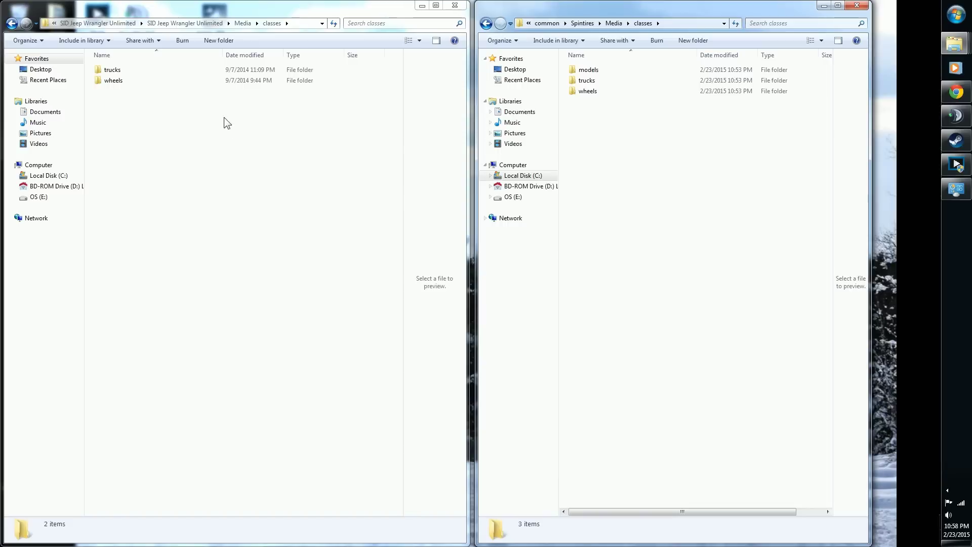
double_click(588, 81)
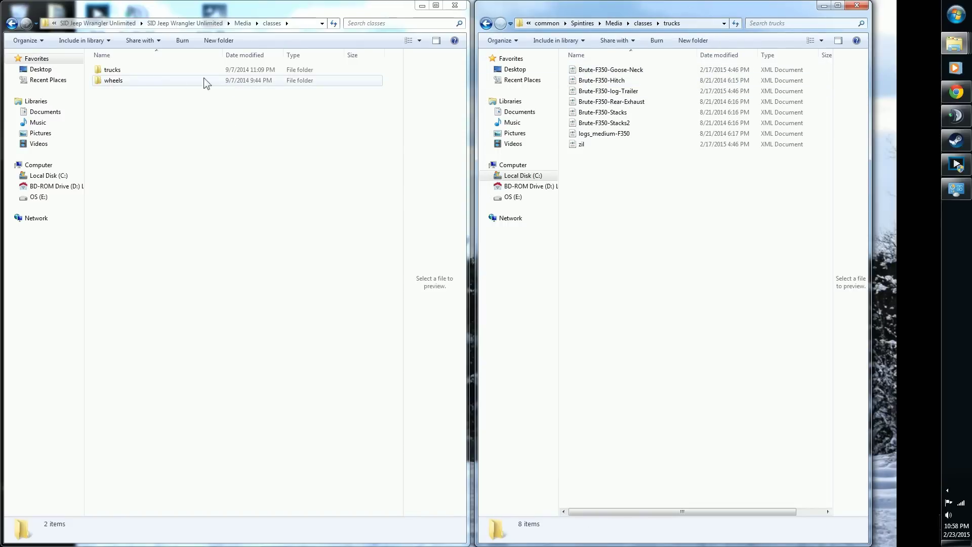
double_click(111, 71)
left_click(141, 71)
key("ctrl+a")
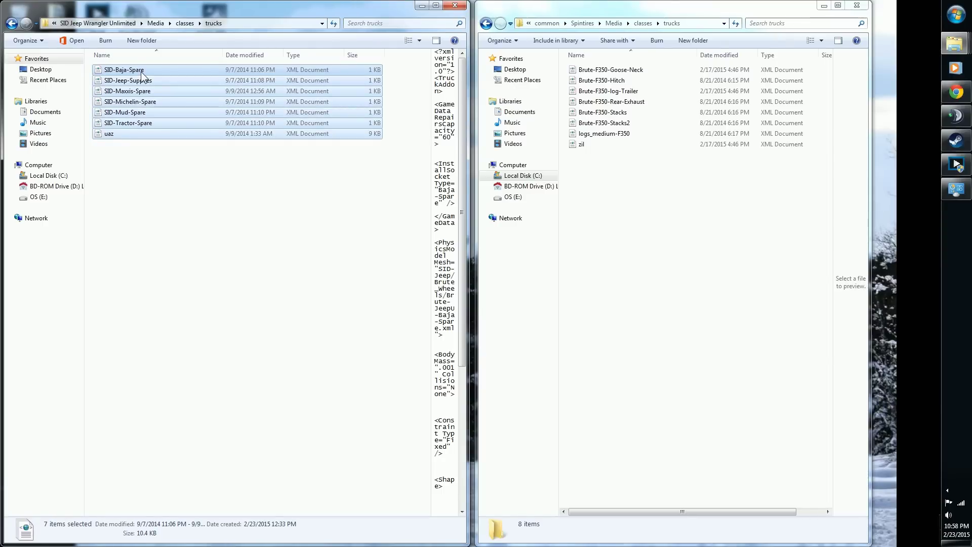
left_click_drag(142, 77, 599, 212)
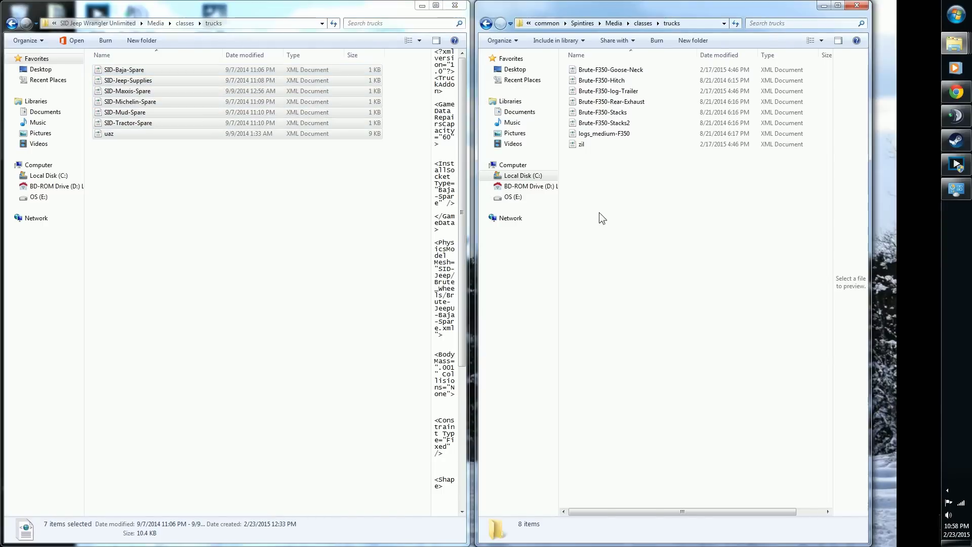
left_click(633, 279)
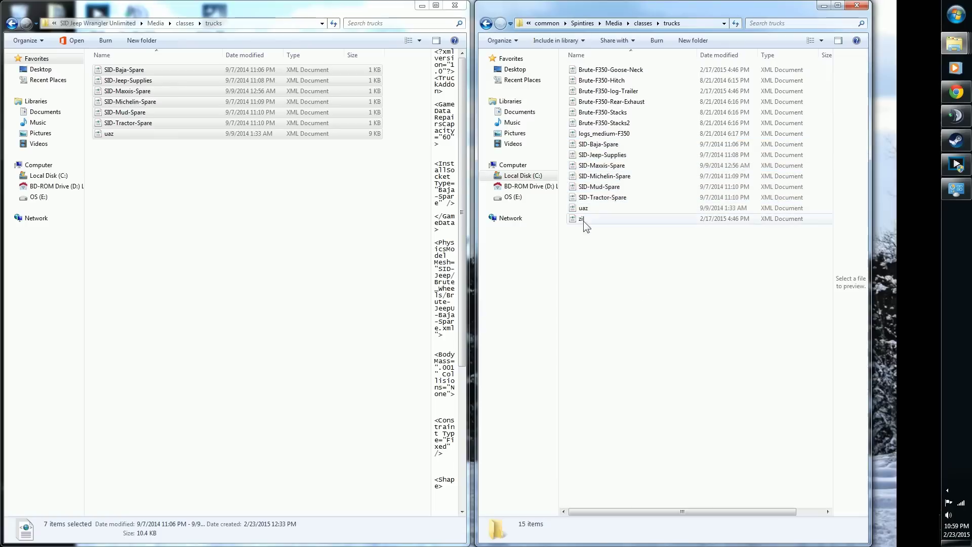
Copy all the Brute_JeepU_Wheel files from the mod's classes\wheels folder into the game's Media\classes\wheels folder
left_click(486, 24)
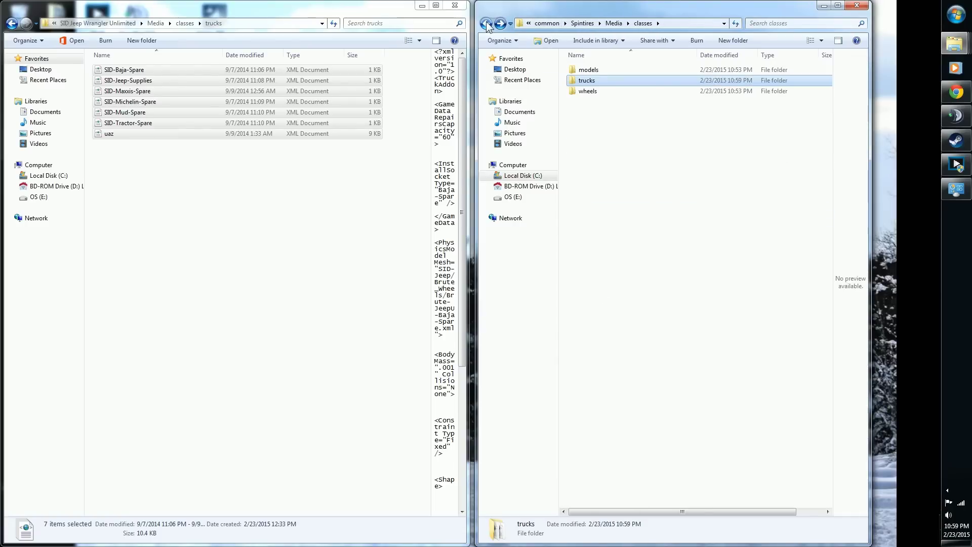
left_click(11, 23)
double_click(116, 82)
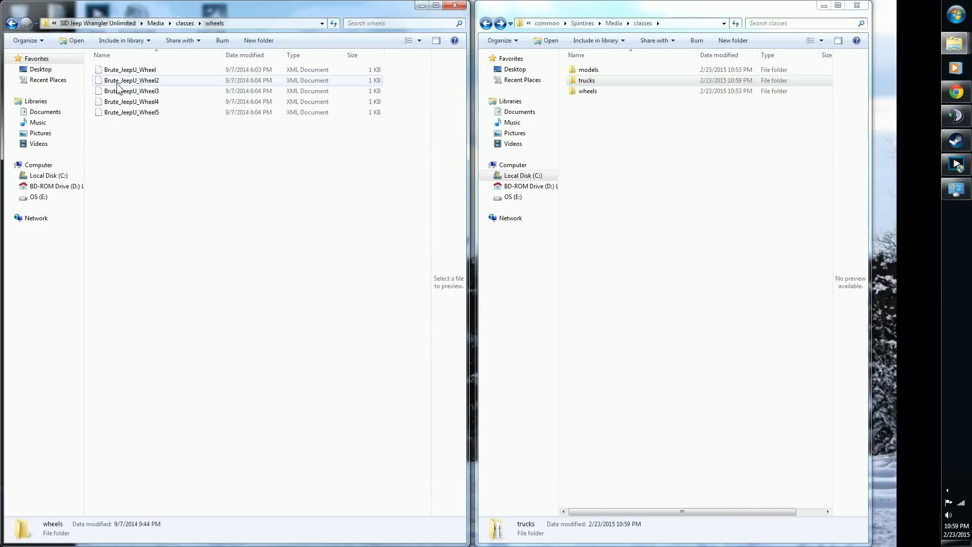
double_click(585, 91)
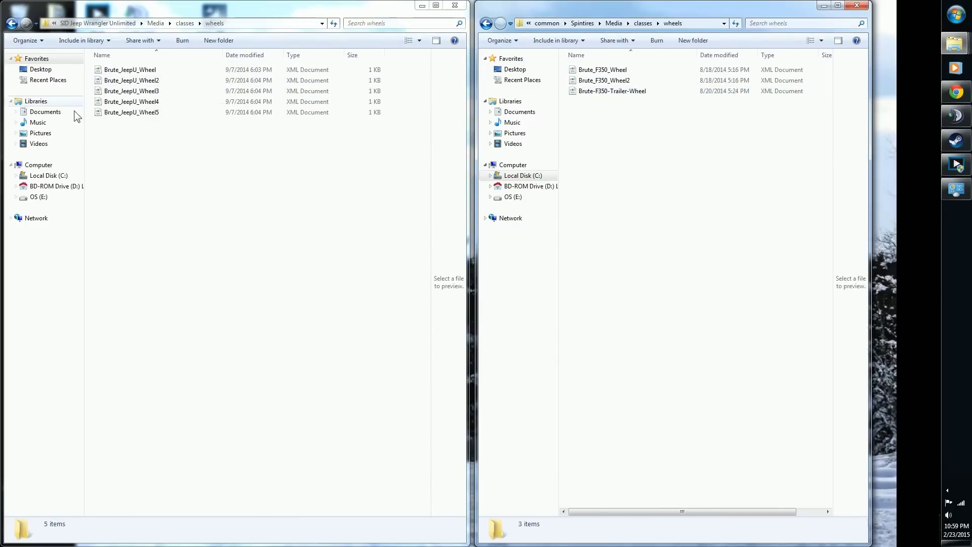
left_click(131, 72)
key("ctrl+a")
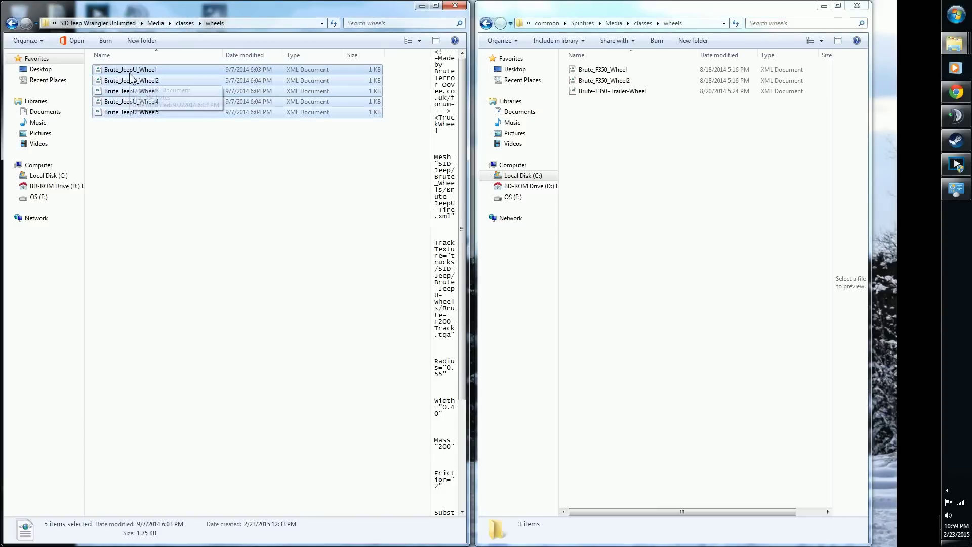
left_click_drag(290, 114, 604, 118)
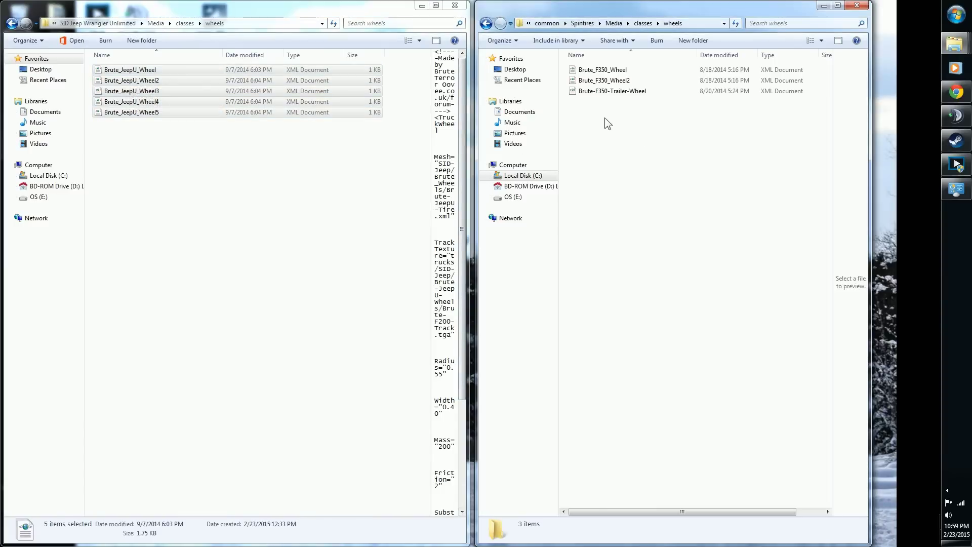
Copy the SID-Jeep folder from the mod's meshes\trucks folder into the game's Media\meshes\trucks folder
left_click(486, 23)
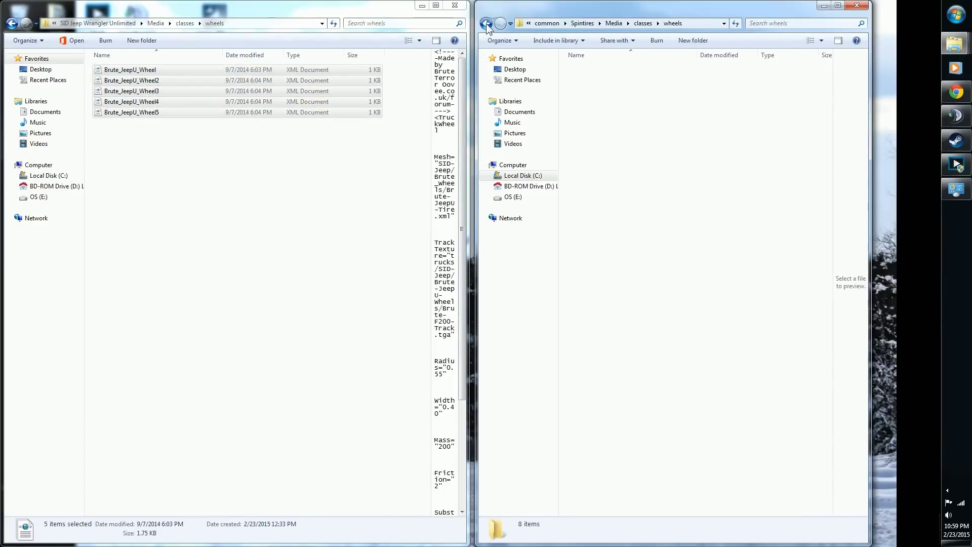
left_click(486, 23)
left_click(13, 24)
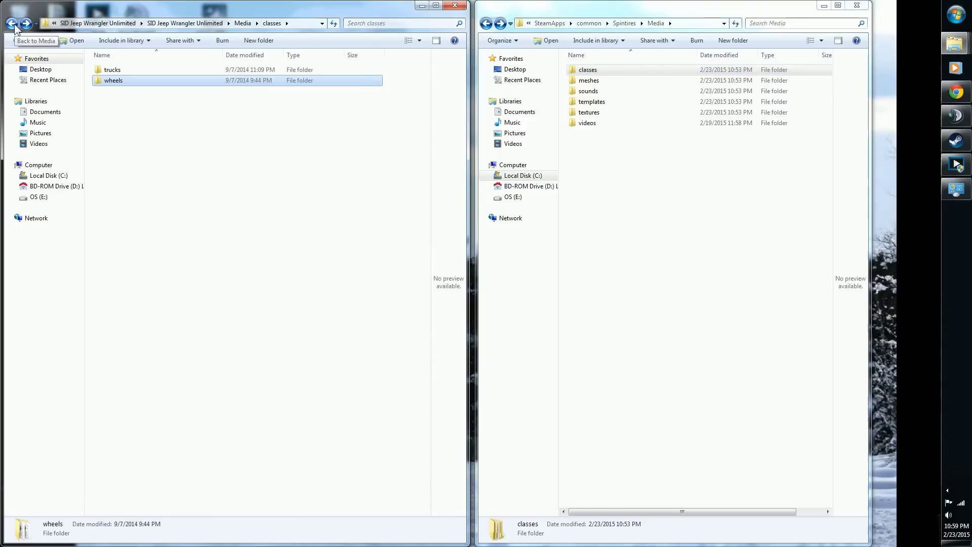
left_click(13, 24)
double_click(132, 80)
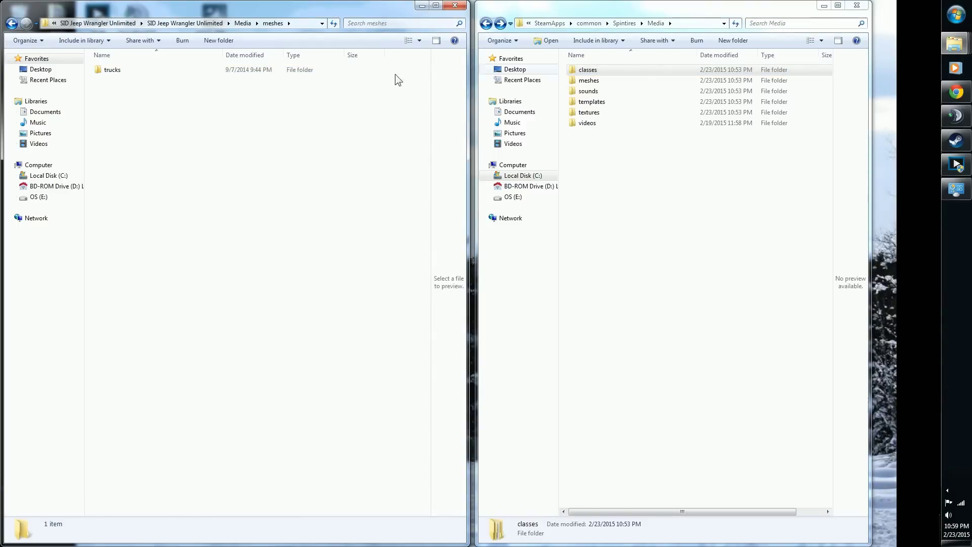
double_click(595, 79)
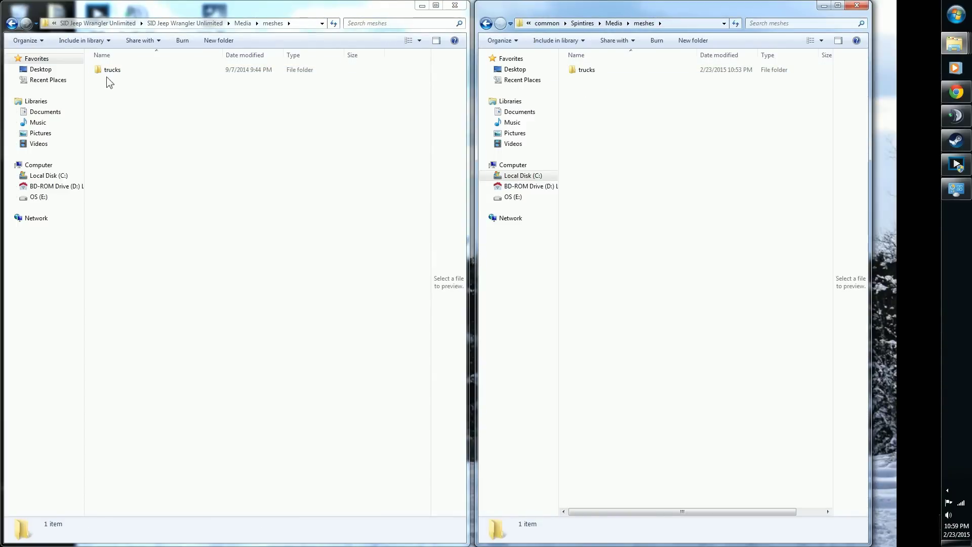
double_click(108, 74)
double_click(591, 72)
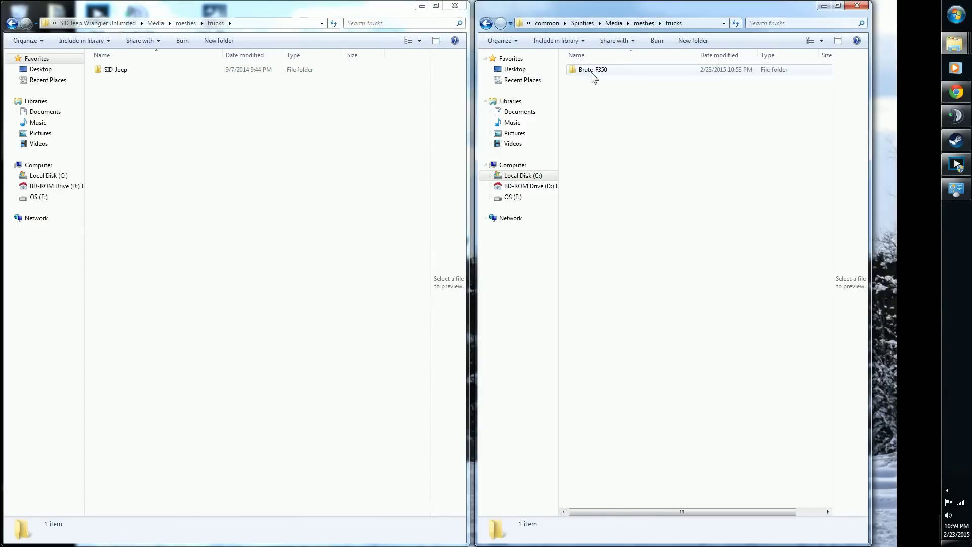
left_click(123, 70)
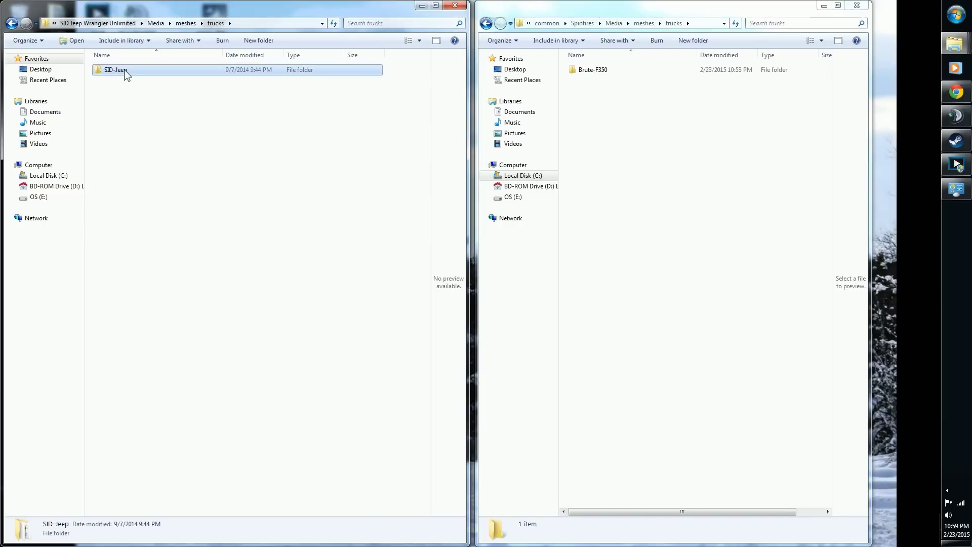
left_click(615, 111)
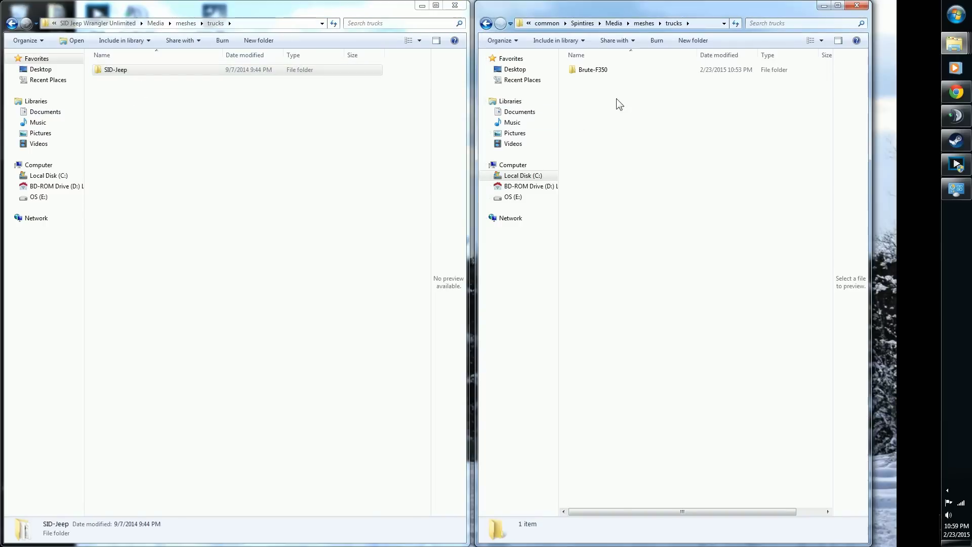
key("ctrl+v")
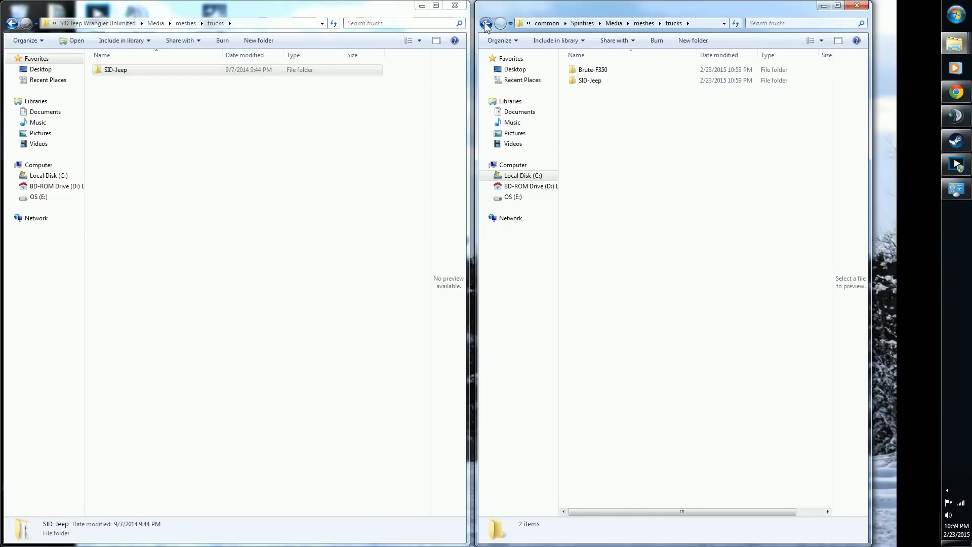
Open the sounds folder in both the Jeep mod's Media folder and the game's Media folder
left_click(485, 23)
left_click(11, 23)
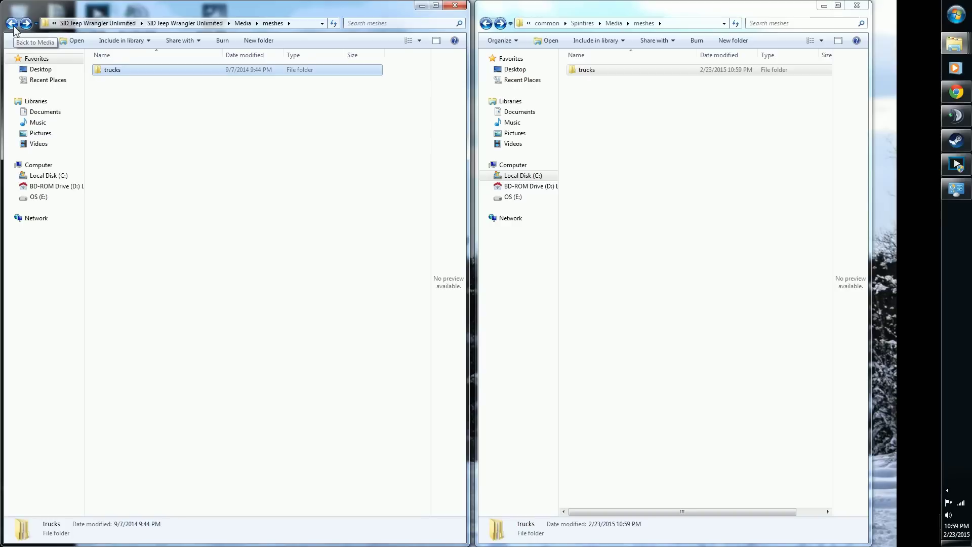
left_click(11, 23)
left_click(486, 22)
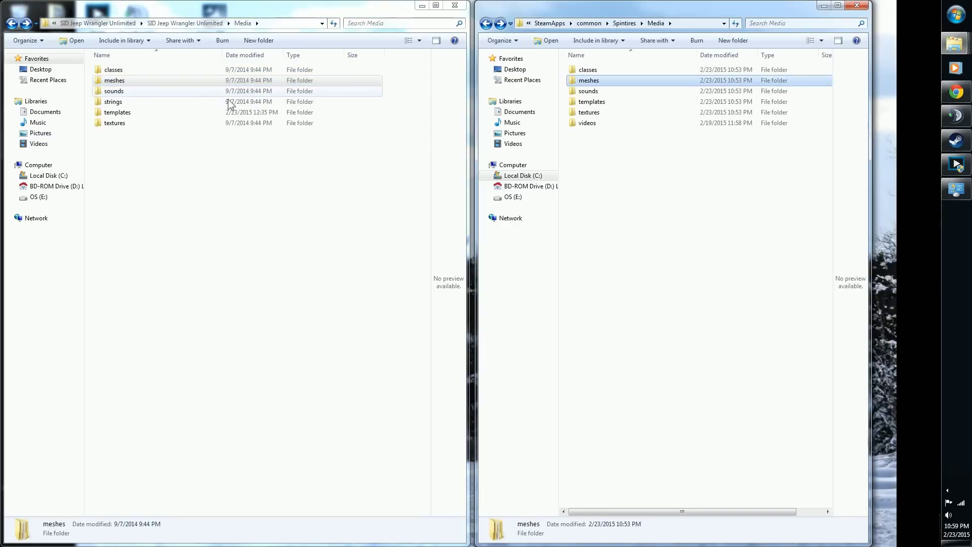
double_click(132, 91)
double_click(590, 91)
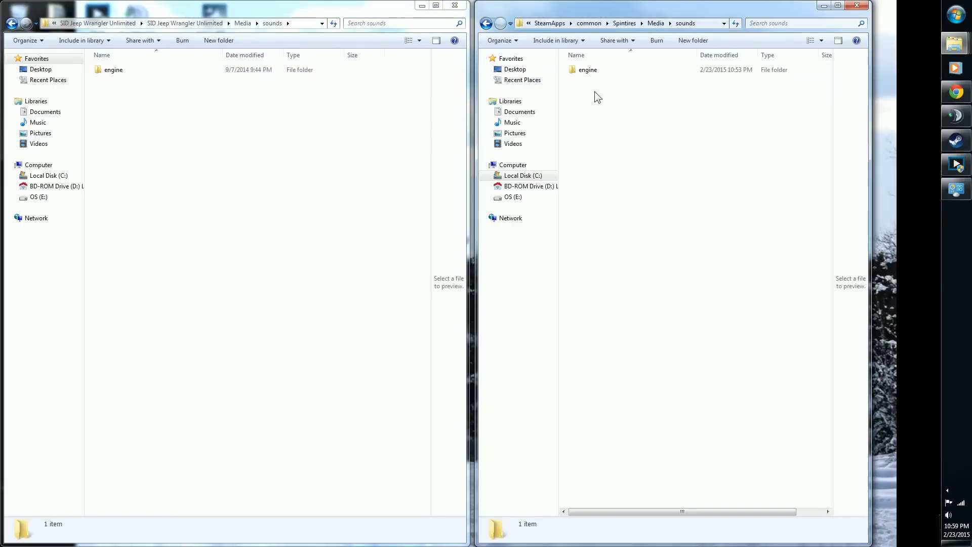
Copy the V8 folder from the mod's sounds\engine folder into the game's Media\sounds\engine folder
left_click(111, 69)
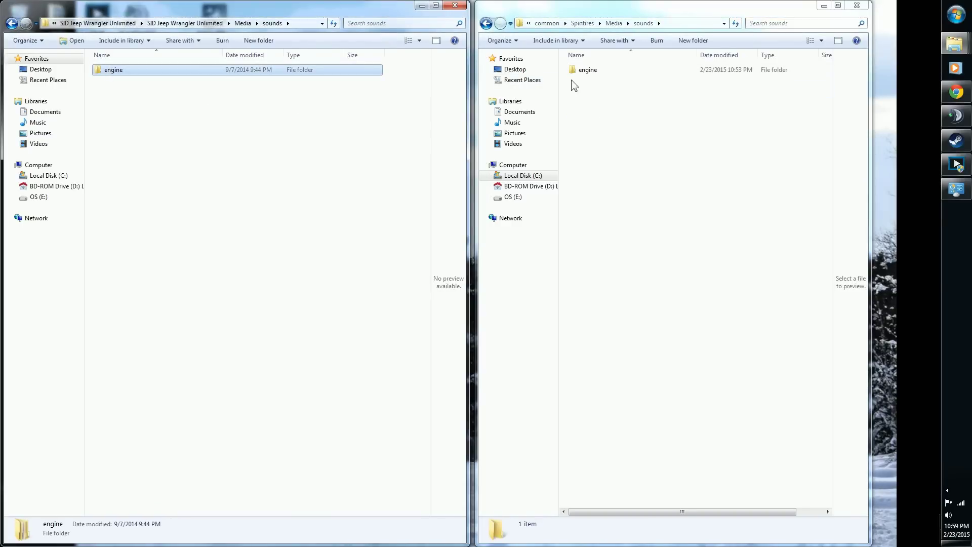
left_click(602, 135)
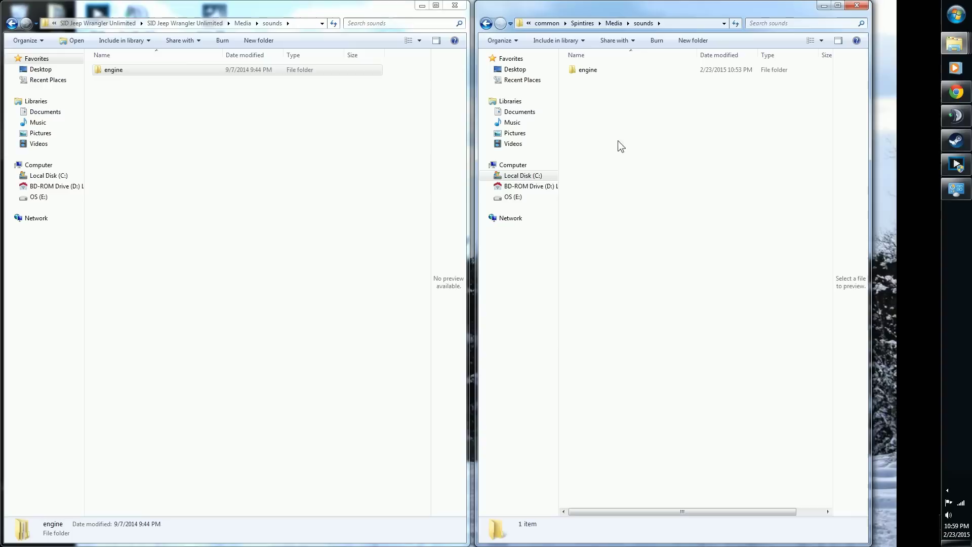
left_click(433, 86)
double_click(138, 72)
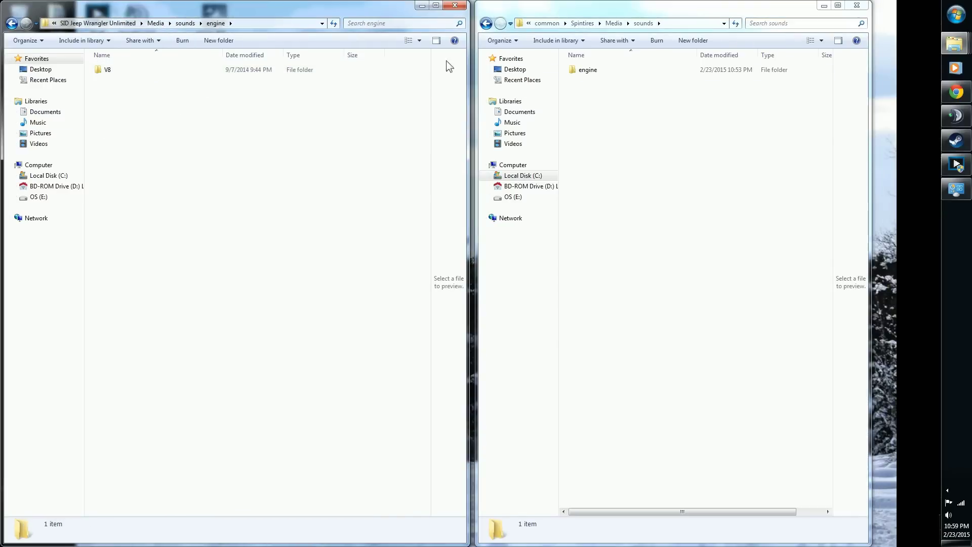
double_click(601, 70)
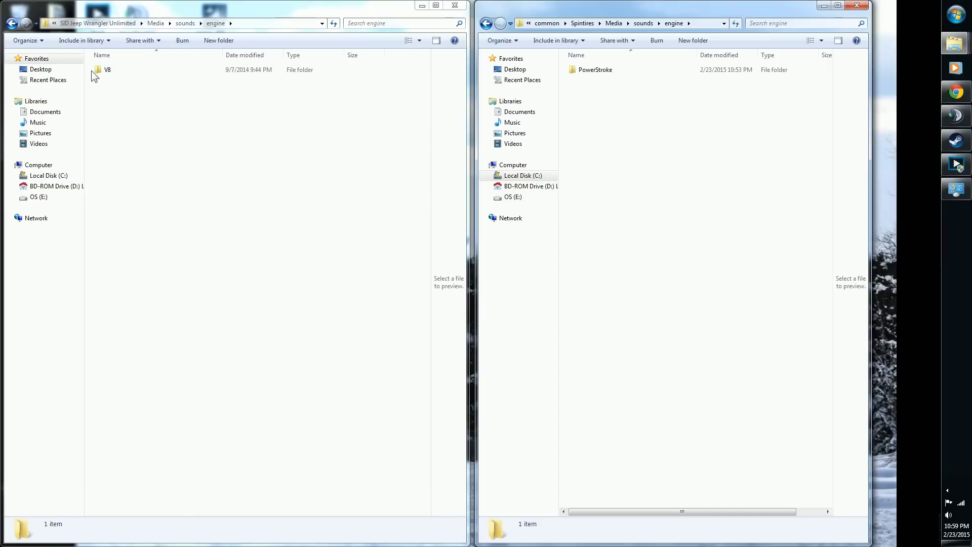
left_click(107, 71)
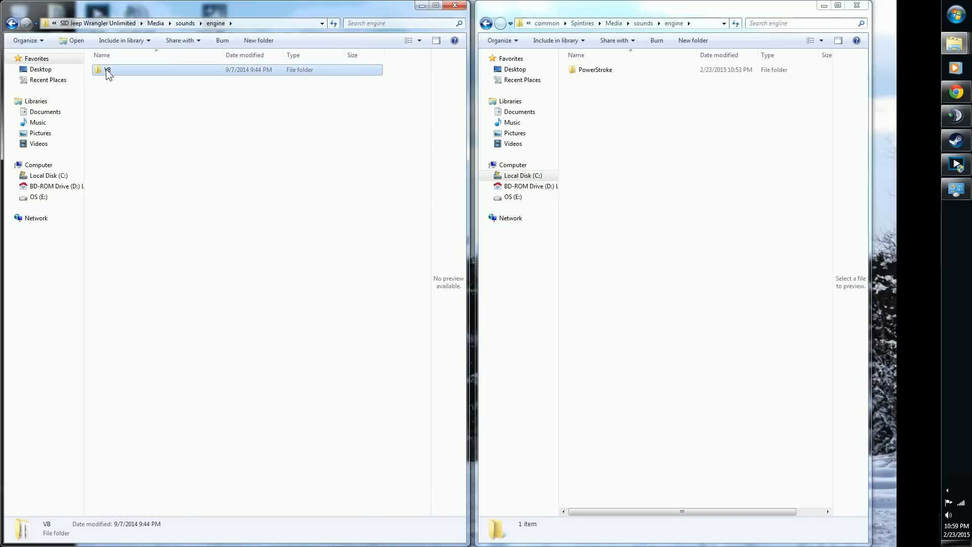
left_click(597, 129)
key("ctrl+v")
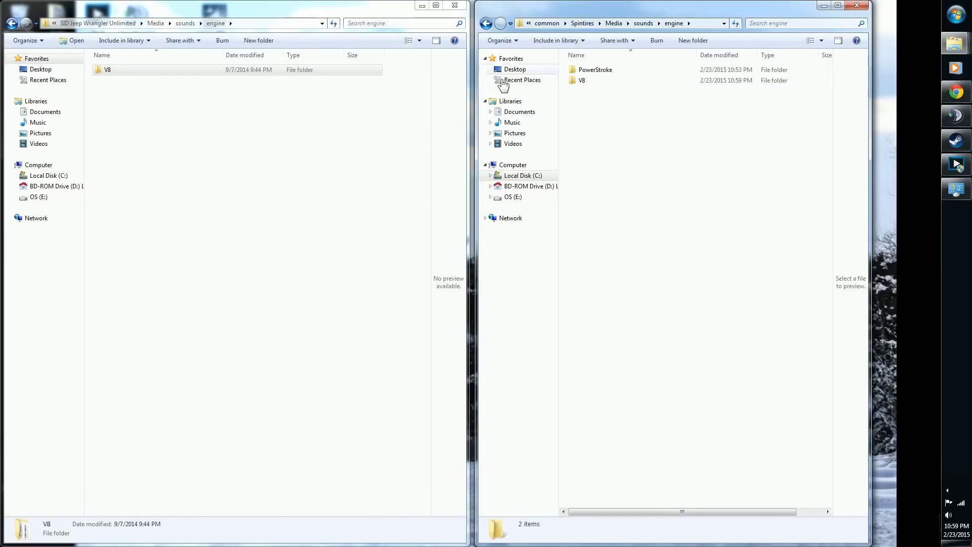
Copy the strings folder from the Jeep mod's Media folder into the game's Media folder
left_click(485, 23)
left_click(485, 23)
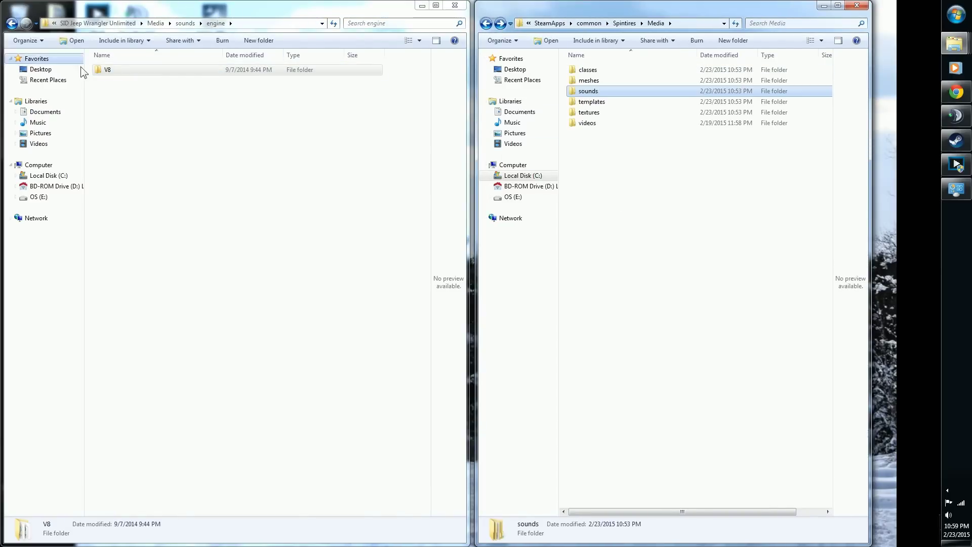
left_click(12, 23)
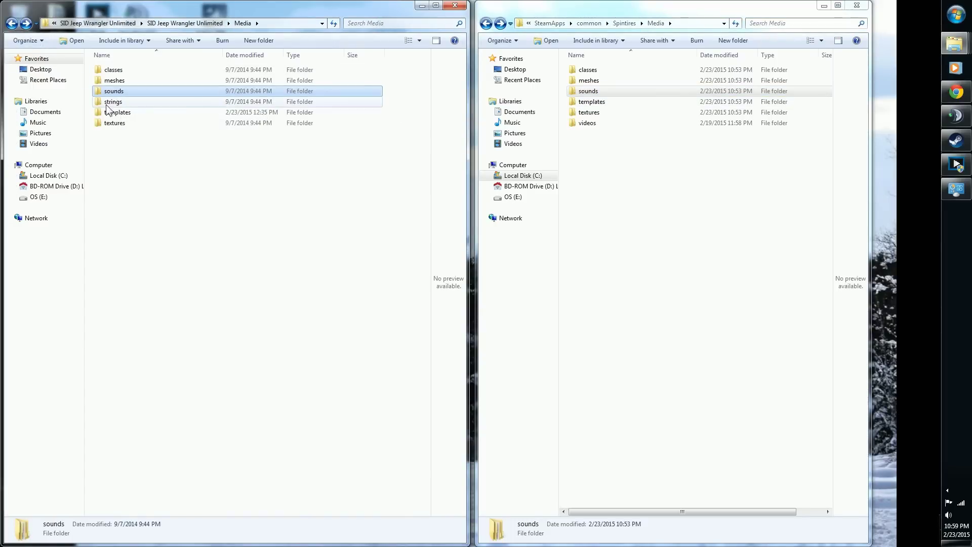
left_click(112, 105)
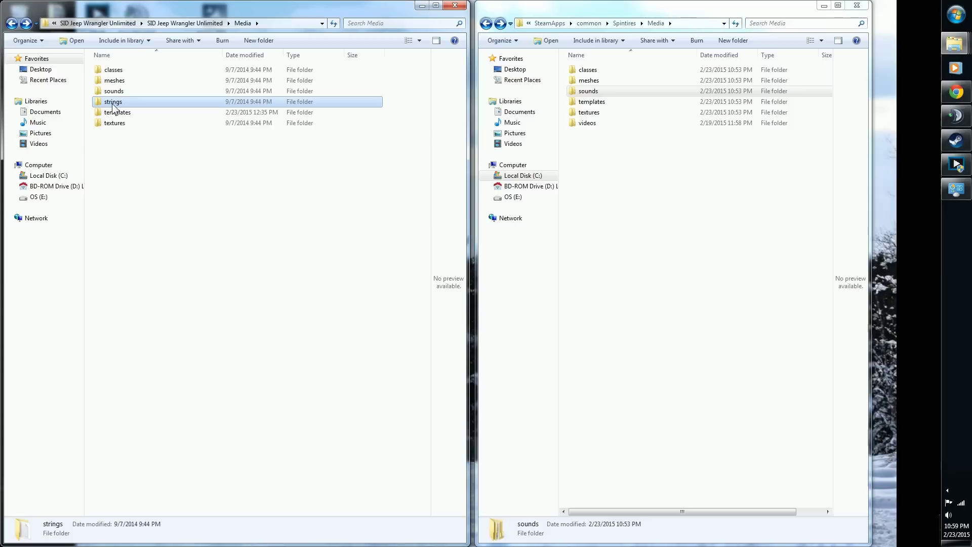
left_click_drag(112, 106, 624, 180)
left_click(635, 247)
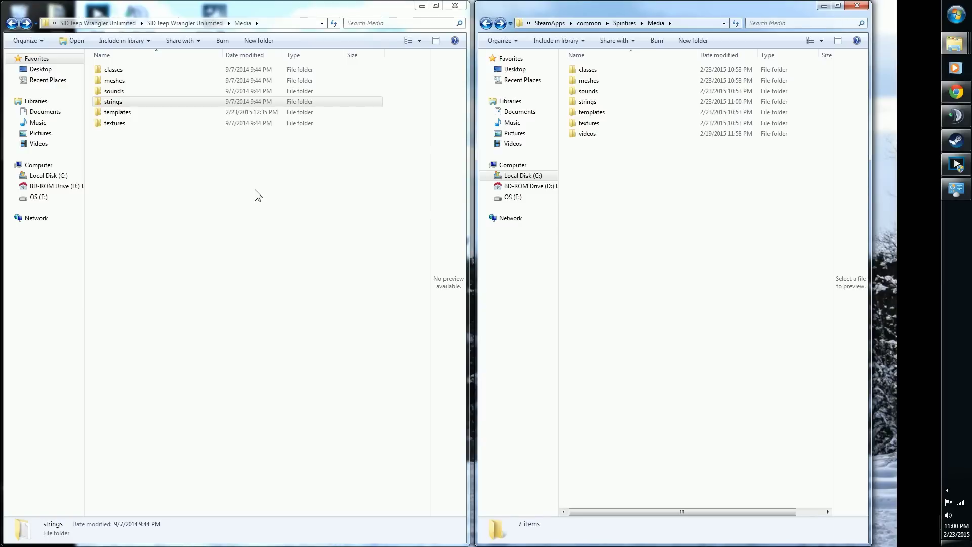
Copy the trucks_SID XML file from the mod's templates folder into the game's Media\templates folder
double_click(127, 113)
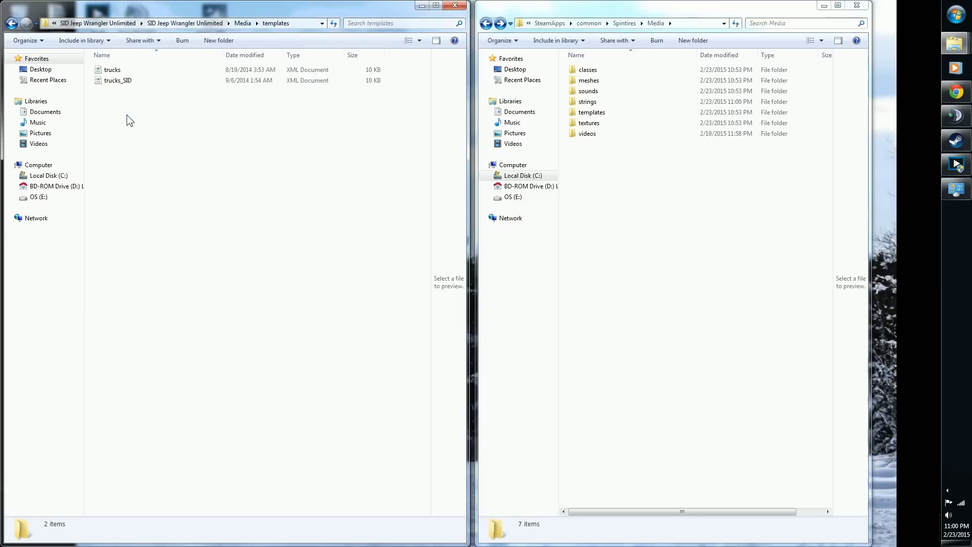
double_click(589, 112)
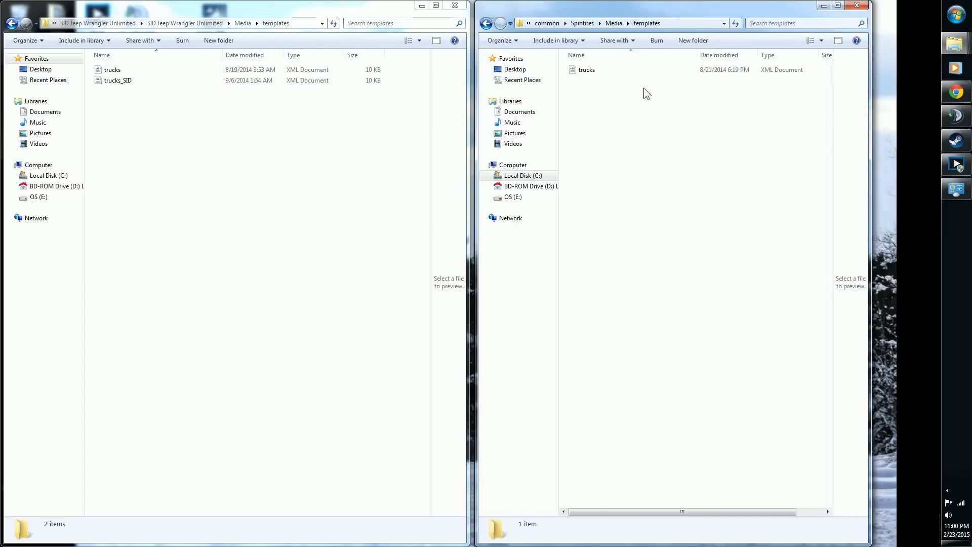
left_click(120, 79)
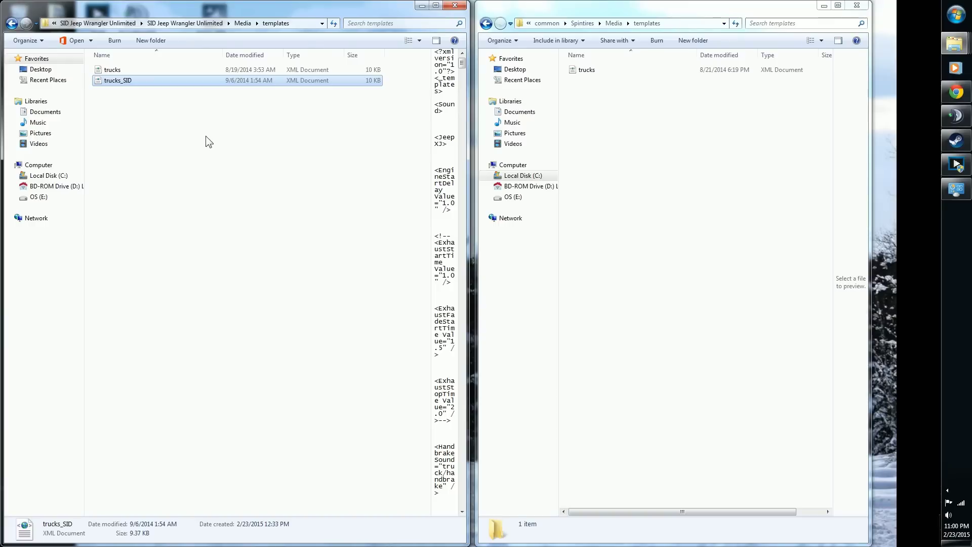
left_click(627, 115)
key("ctrl+v")
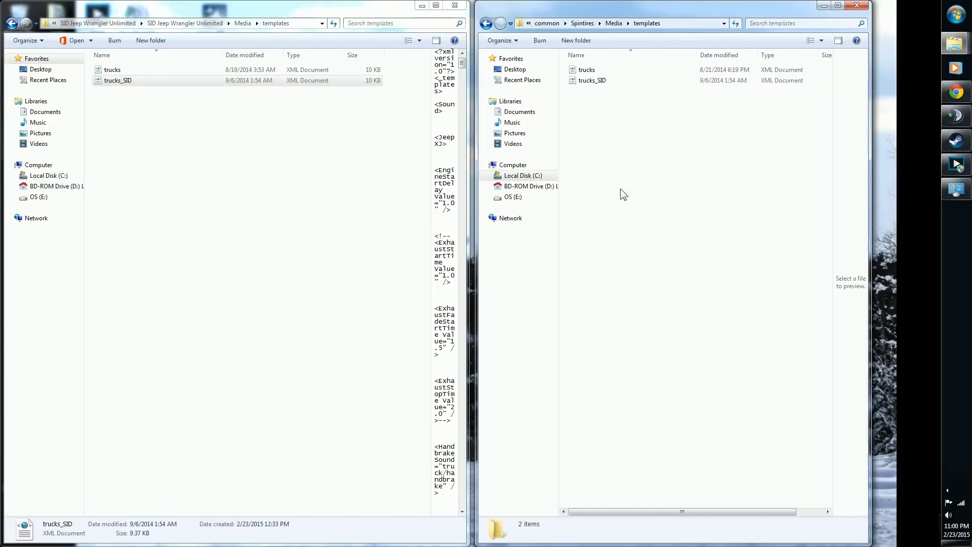
Open the textures folder in both the Jeep mod's Media folder and the game's Media folder
left_click(485, 23)
left_click(485, 23)
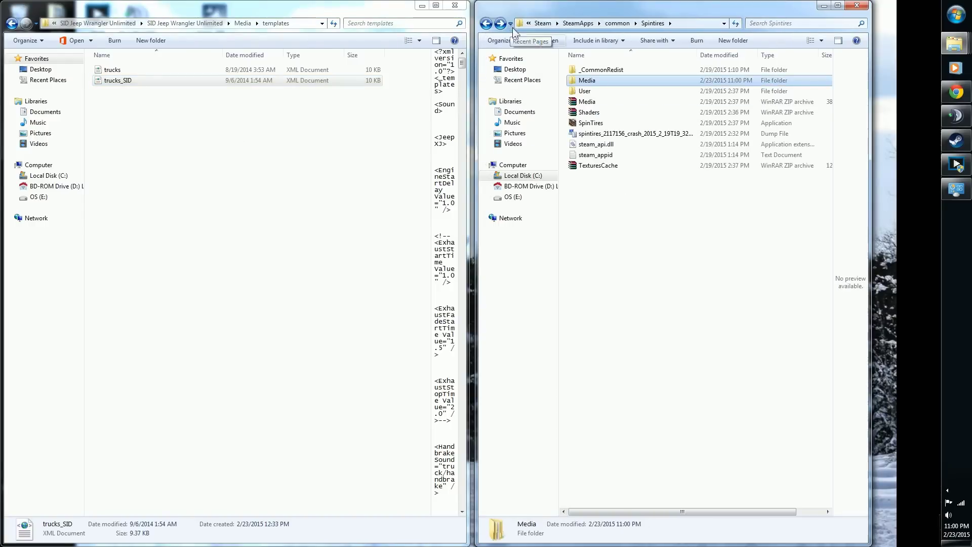
double_click(581, 82)
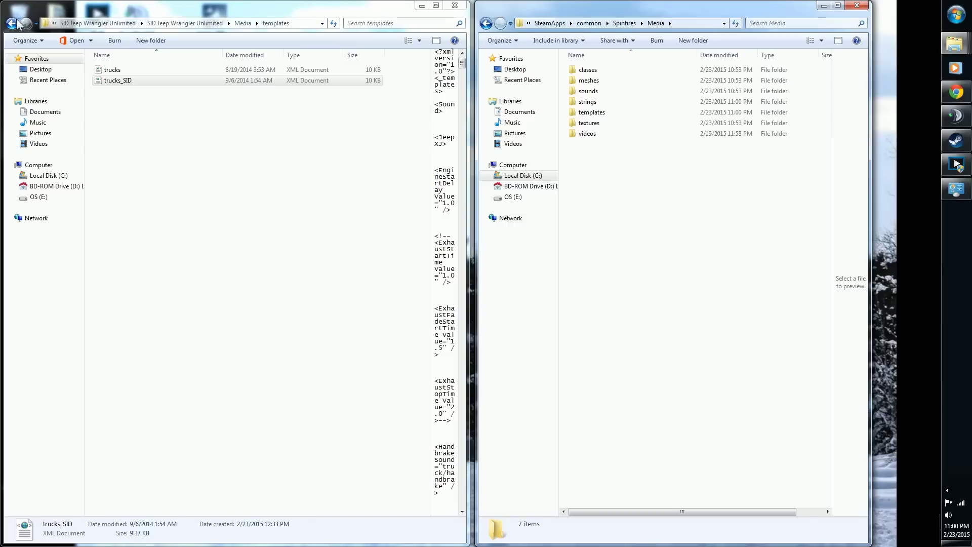
left_click(12, 24)
double_click(115, 123)
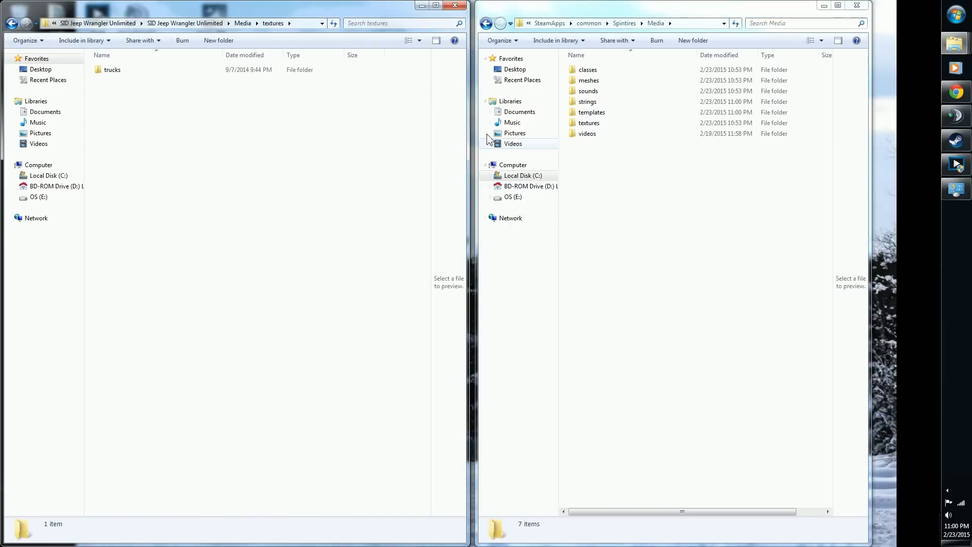
double_click(588, 123)
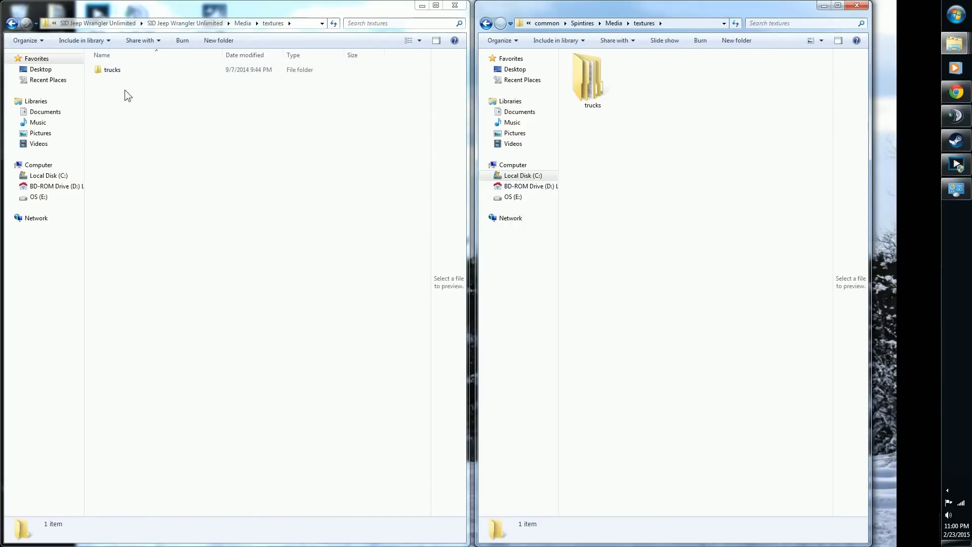
Copy the SID-Jeep folder from the mod's textures\trucks folder into the game's Media\textures\trucks folder
double_click(113, 74)
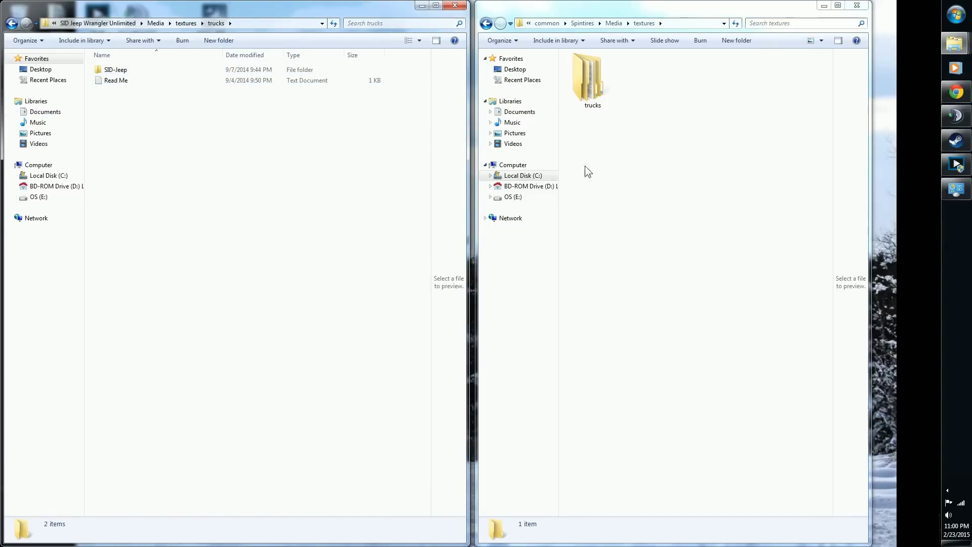
left_click(614, 23)
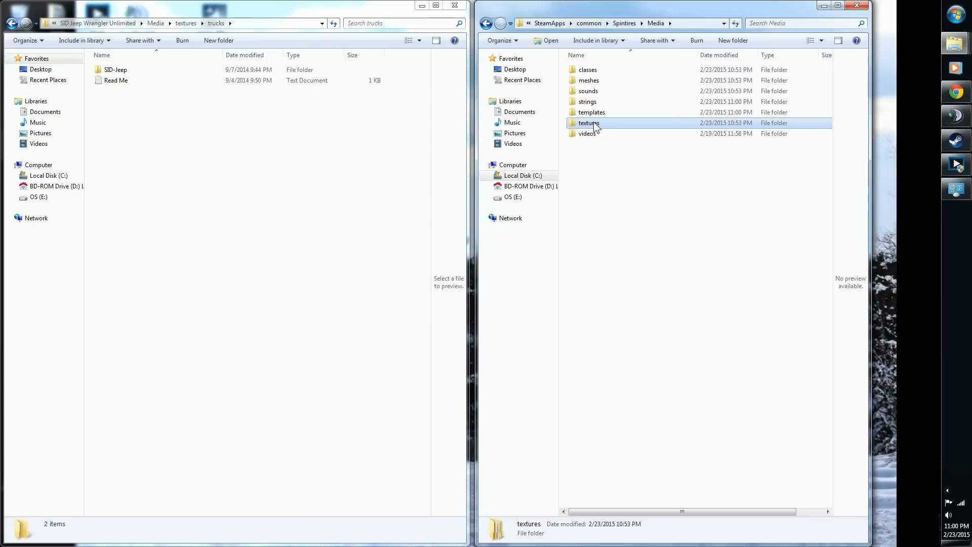
double_click(594, 124)
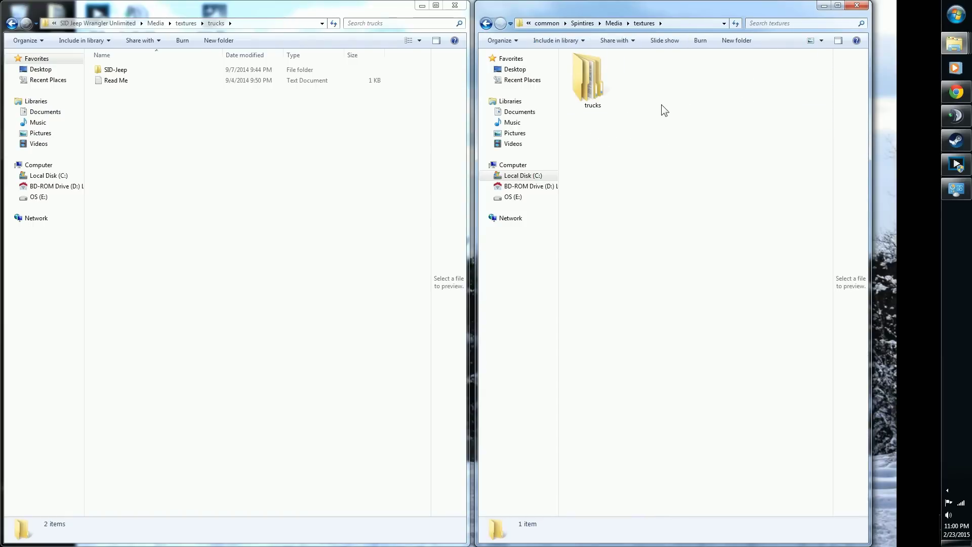
double_click(605, 89)
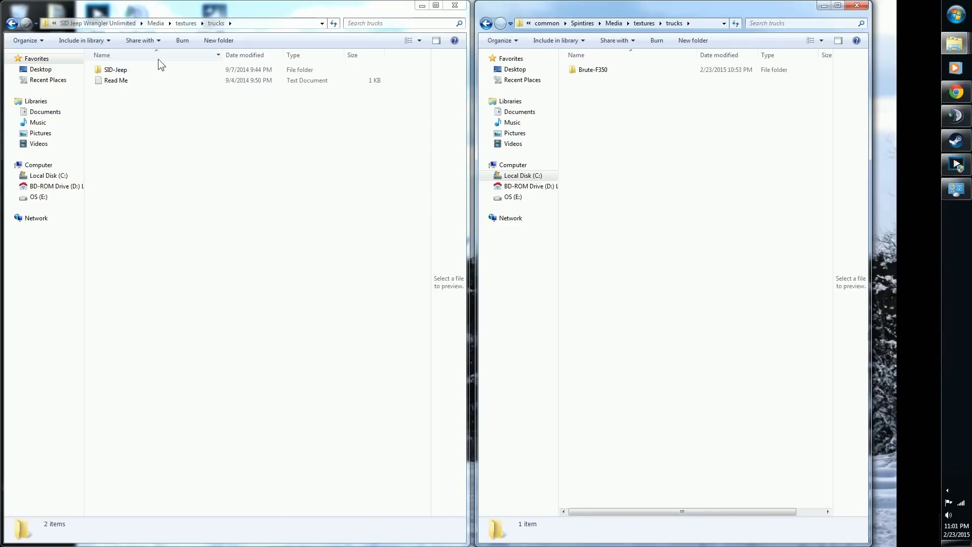
left_click(140, 72)
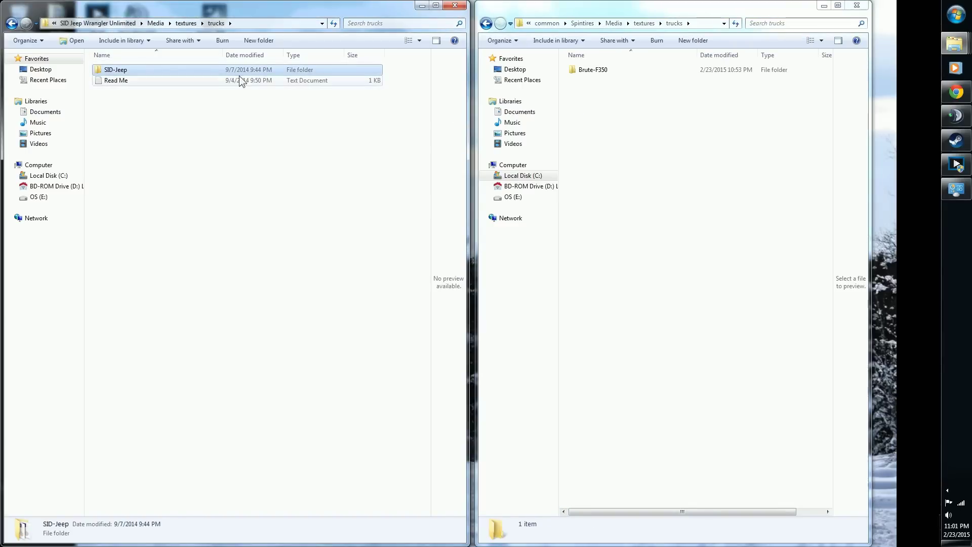
left_click(599, 141)
key("ctrl+v")
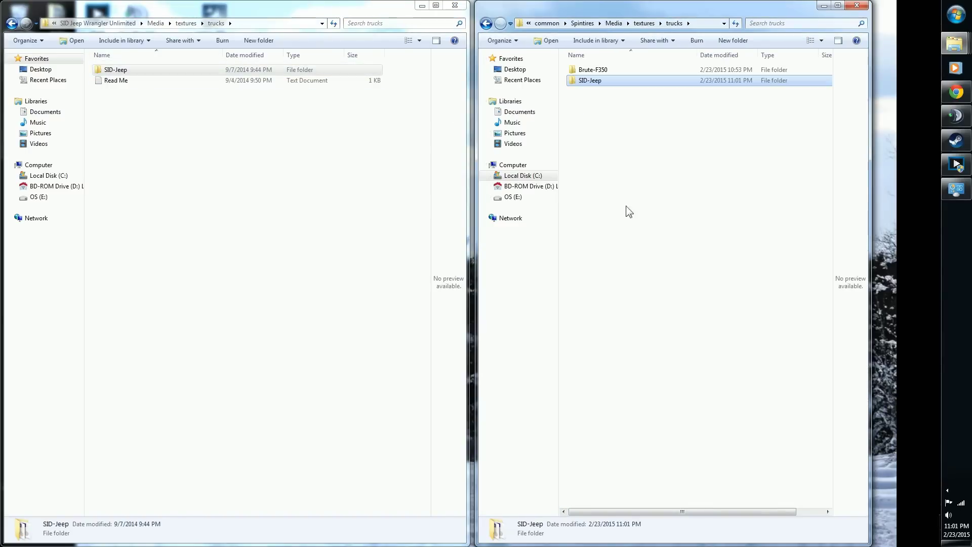
Return the mod window to its Media folder and the game window to the main Spintires folder
left_click(11, 24)
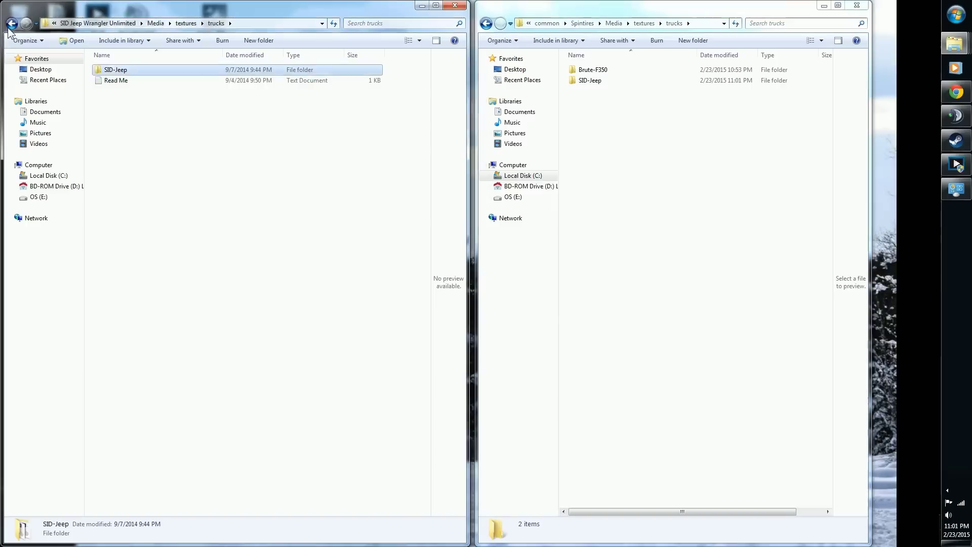
left_click(485, 24)
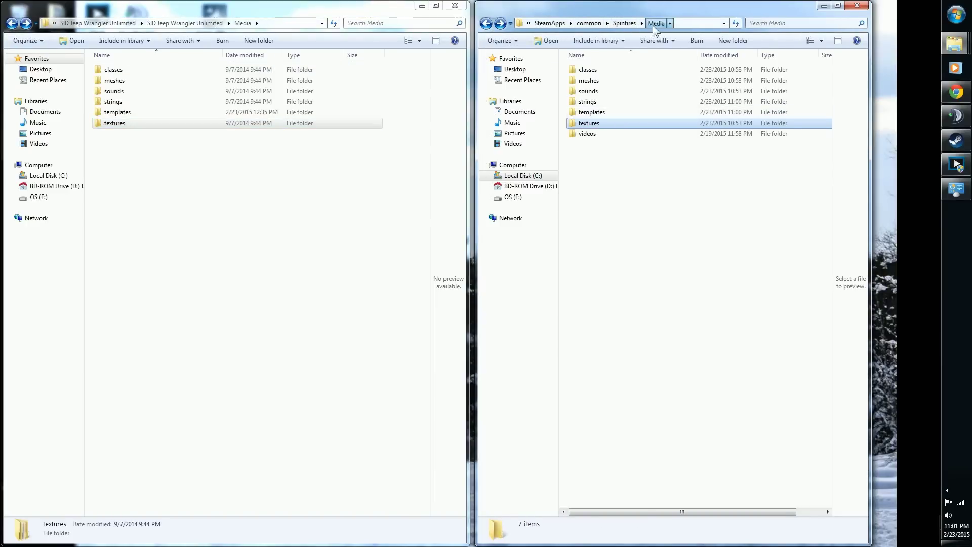
left_click(635, 23)
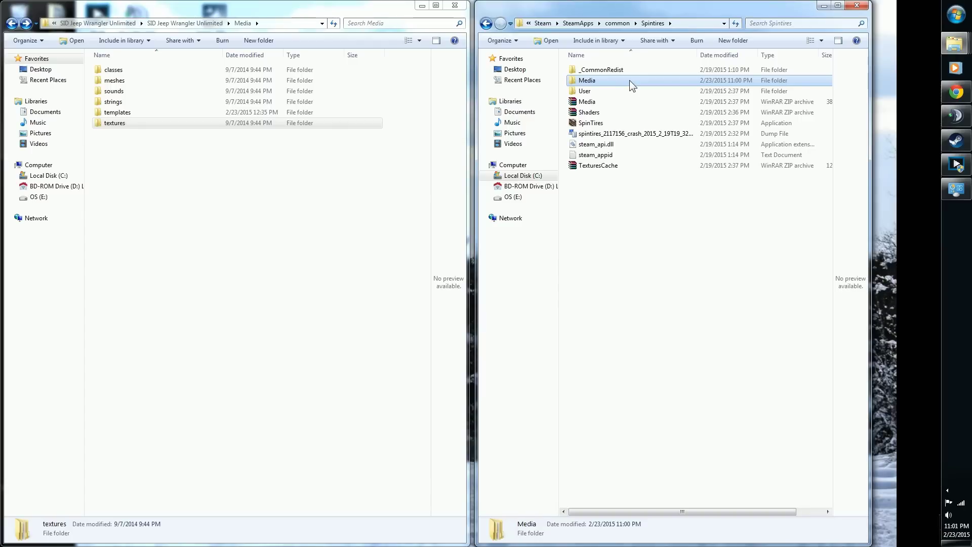
Bring up the third Explorer window and browse from Local Disk (C:) through Users and the user's profile to AppData\Roaming
left_click(955, 43)
left_click(868, 220)
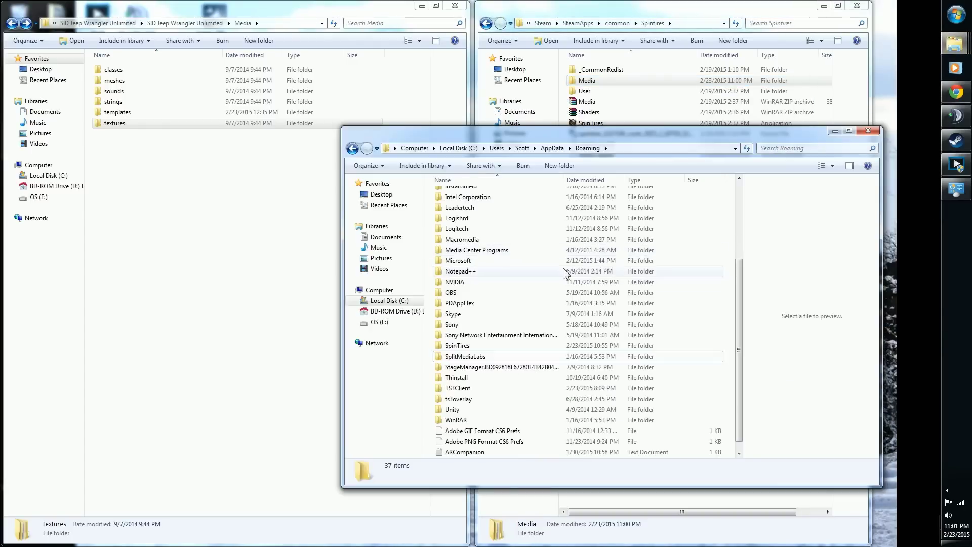
left_click(389, 300)
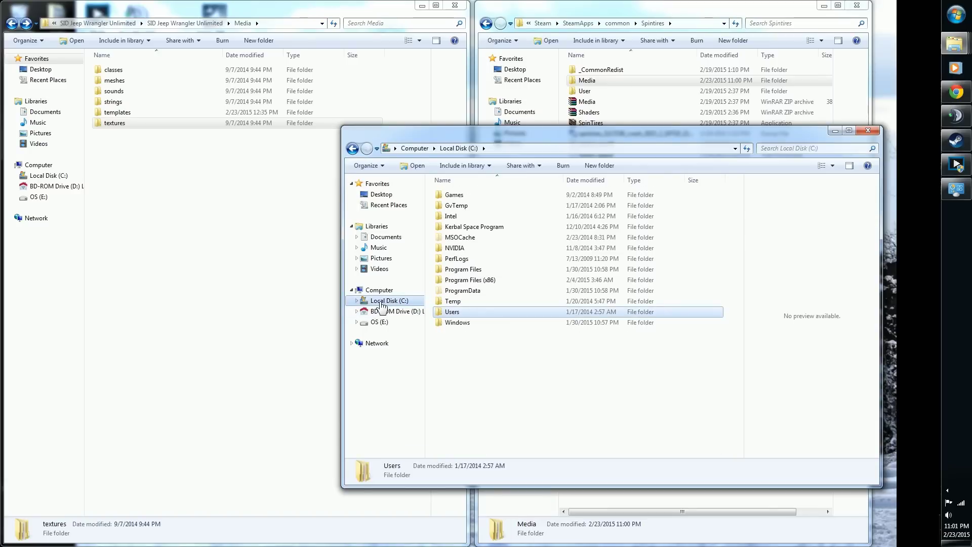
double_click(456, 311)
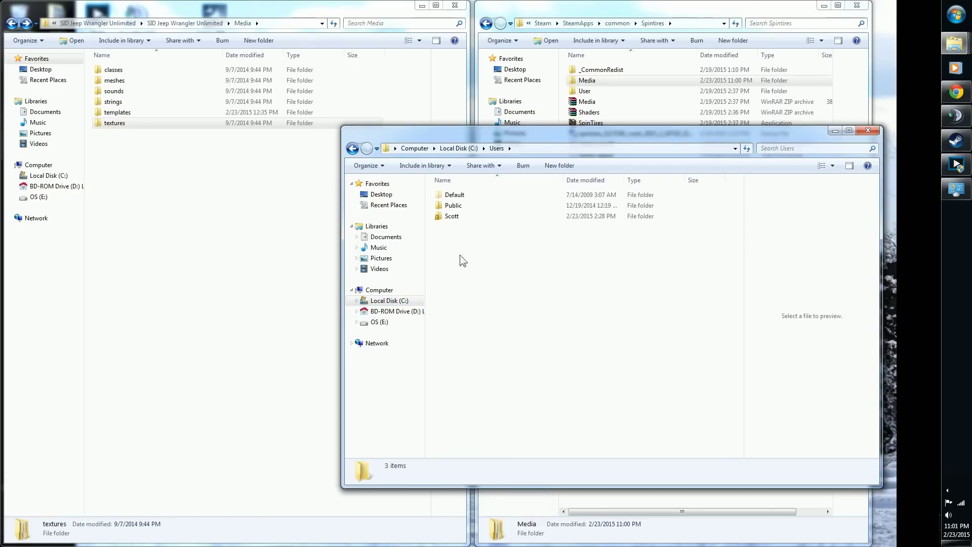
double_click(459, 218)
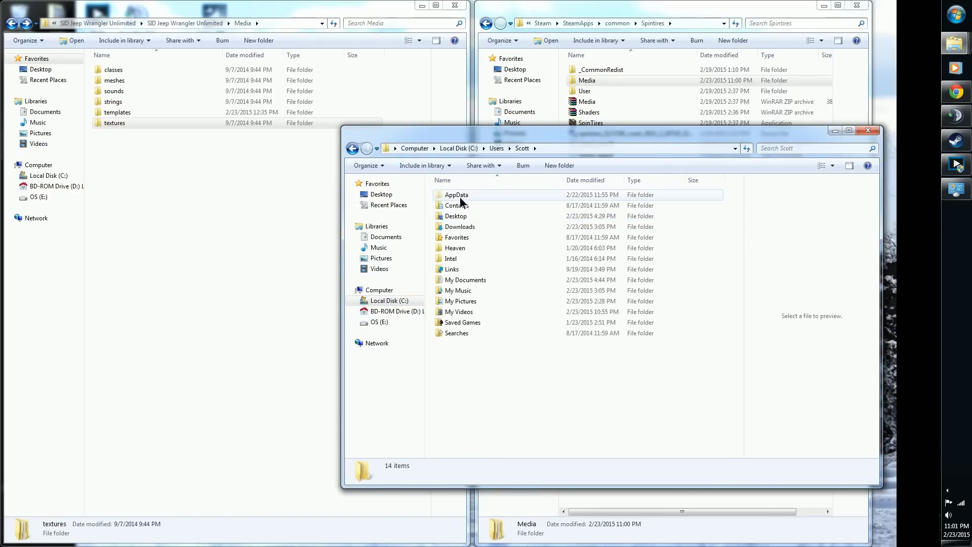
double_click(459, 196)
double_click(459, 218)
scroll(507, 311, "down", 3)
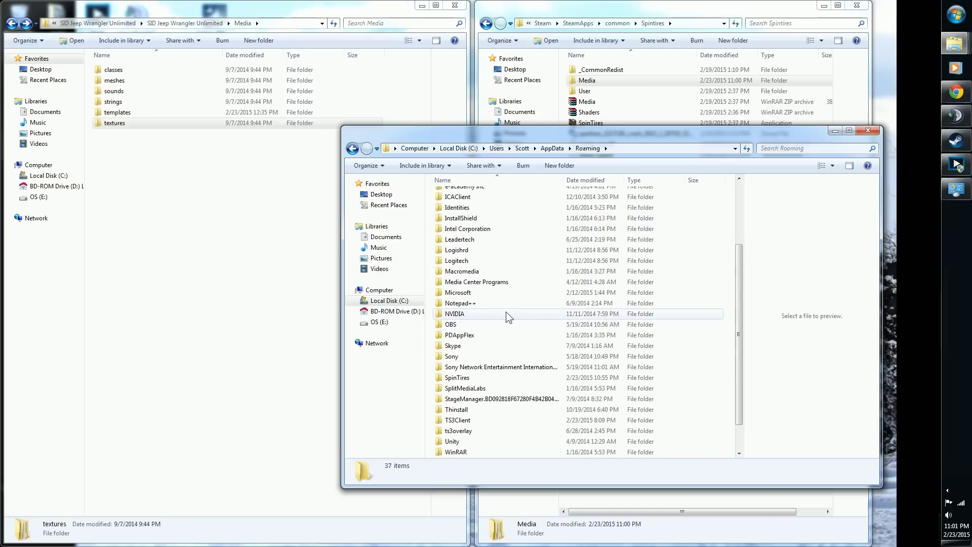
Delete the SpinTires folder from AppData\Roaming and minimize that Explorer window
left_click(460, 381)
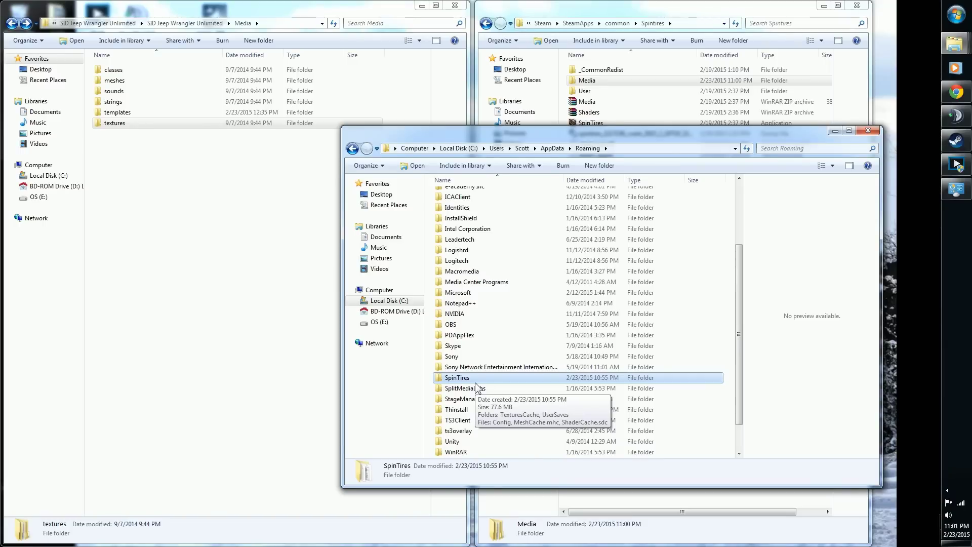
key("Delete")
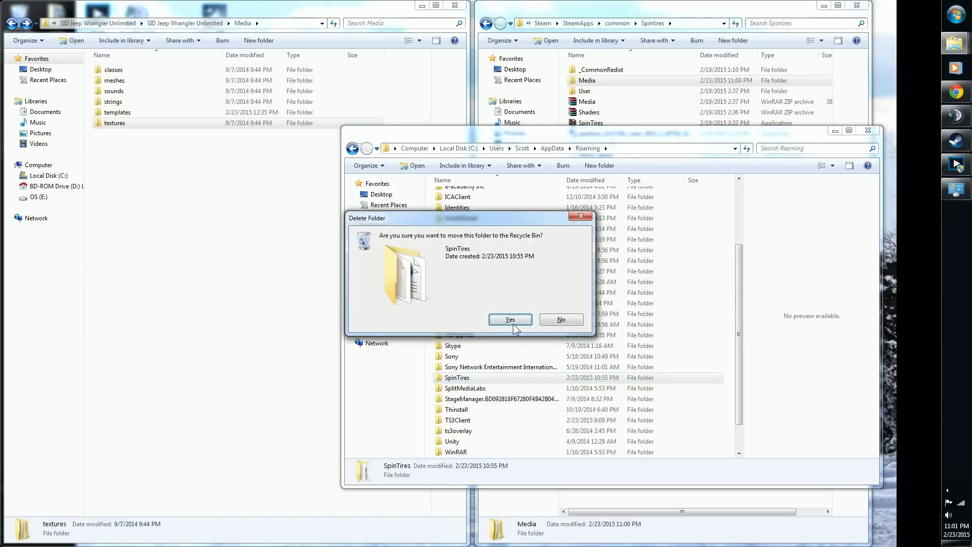
left_click(513, 324)
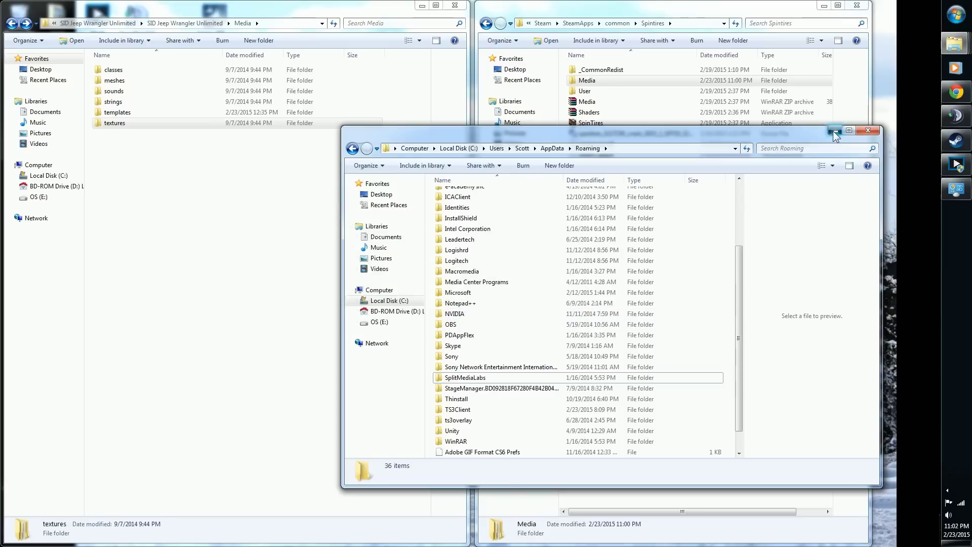
left_click(833, 130)
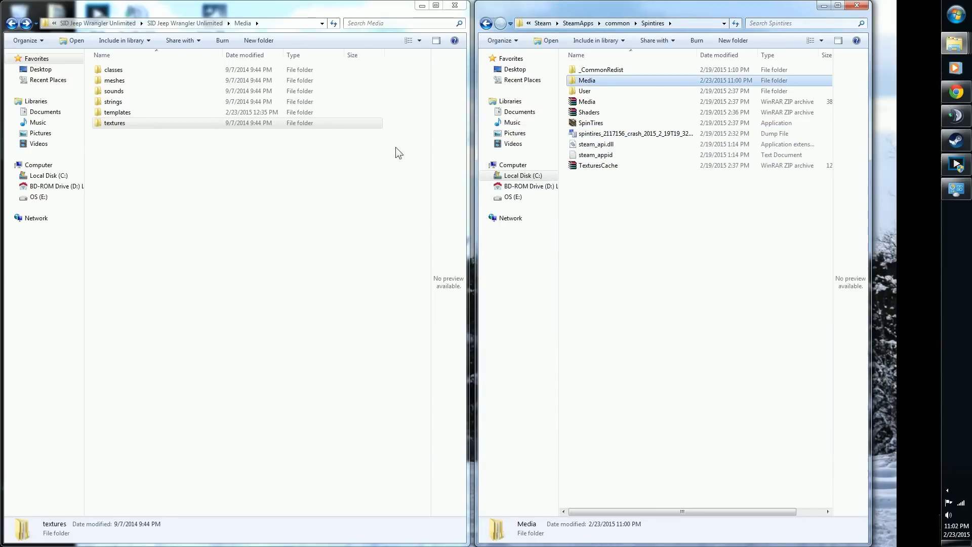
Switch to Steam, launch Spintires and start a single-player game on The River map
left_click(956, 140)
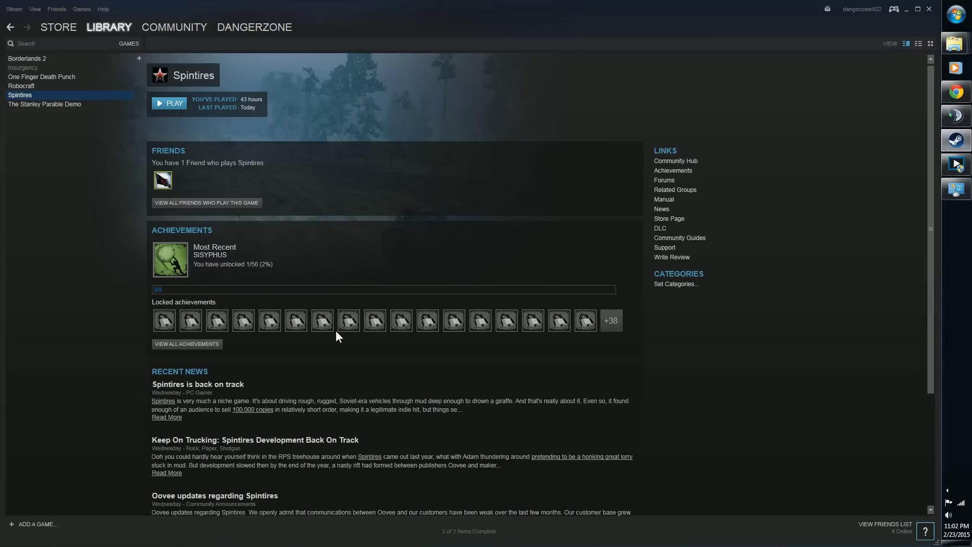
left_click(169, 103)
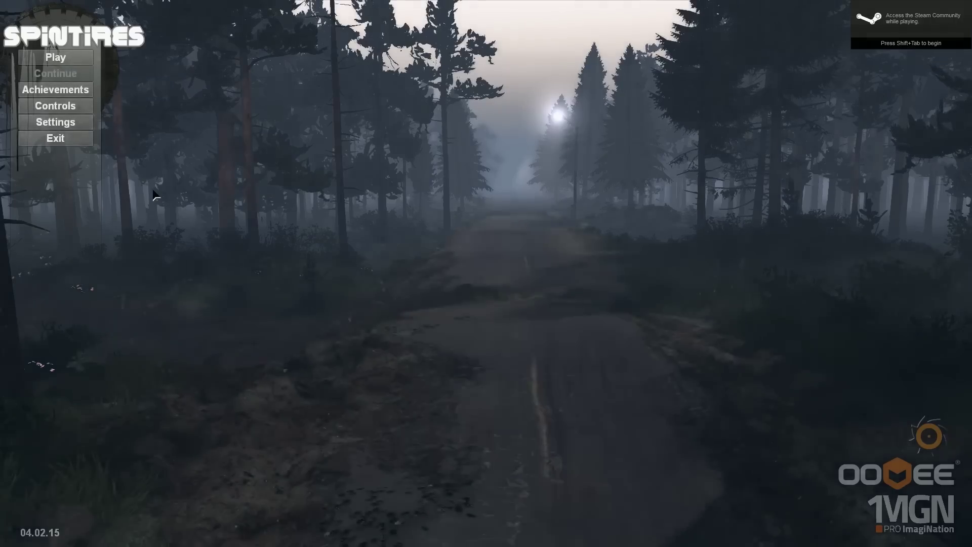
left_click(64, 61)
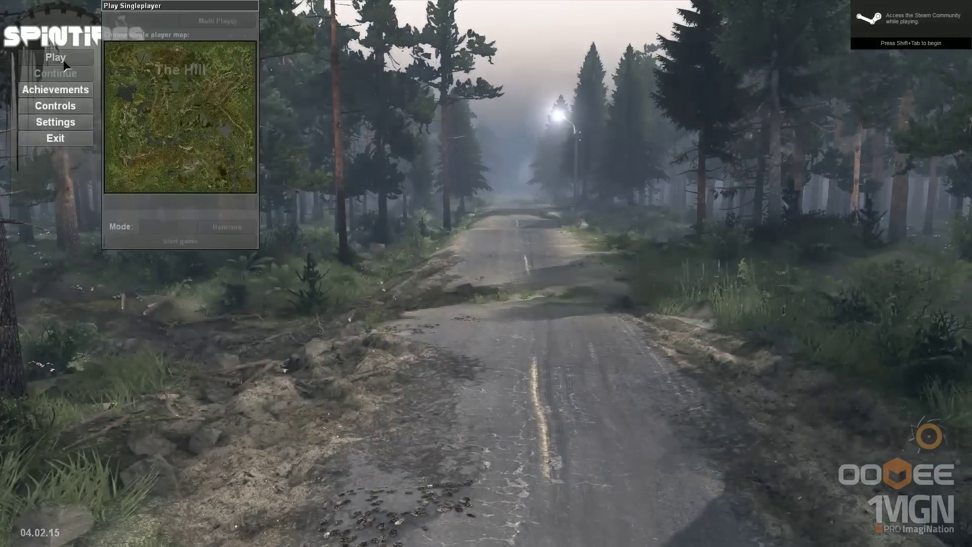
left_click(161, 118)
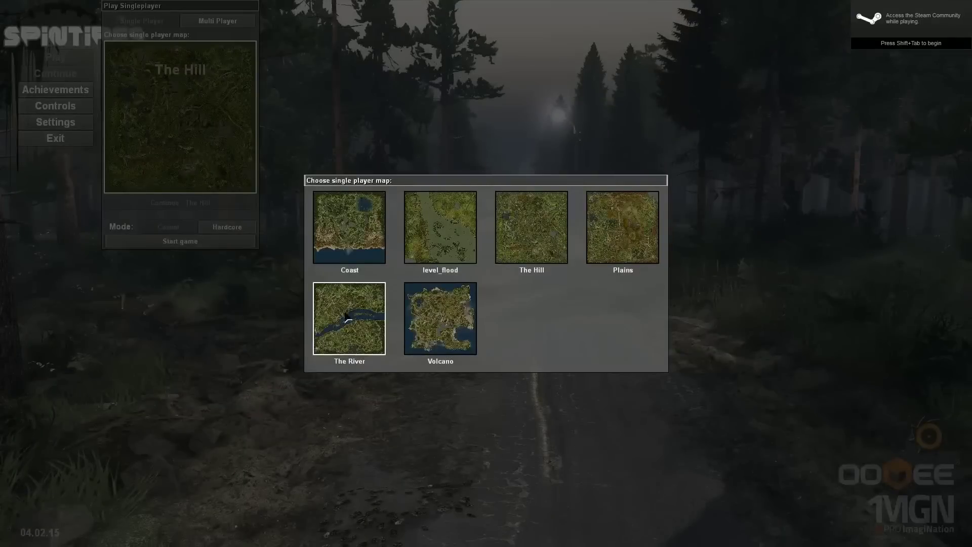
left_click(345, 317)
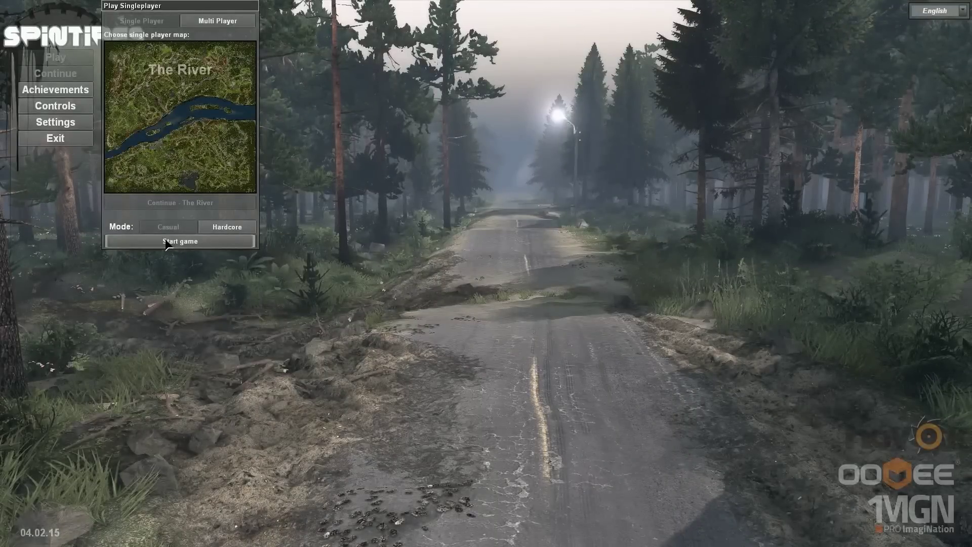
left_click(166, 242)
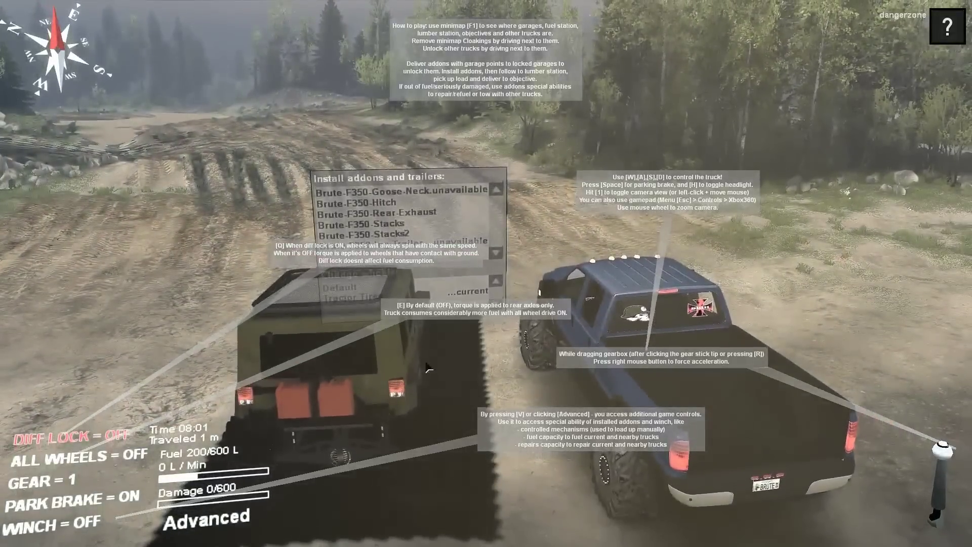
Change the active truck to the green SID Jeep and start its engine
key("v")
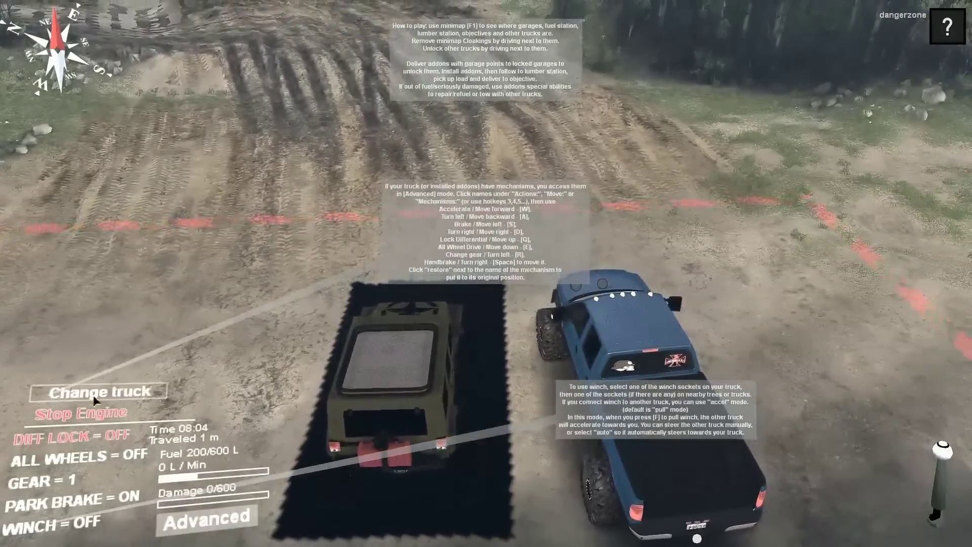
left_click(320, 394)
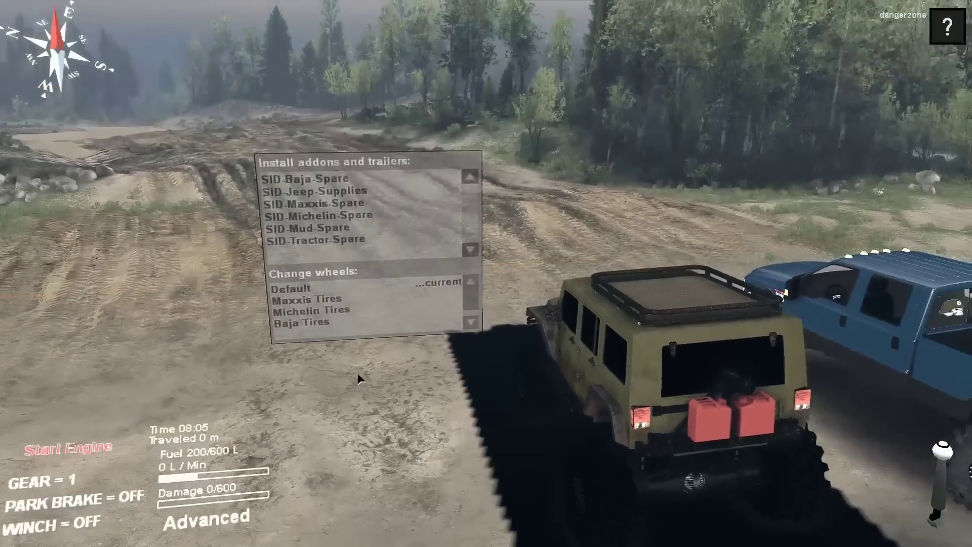
left_click(76, 448)
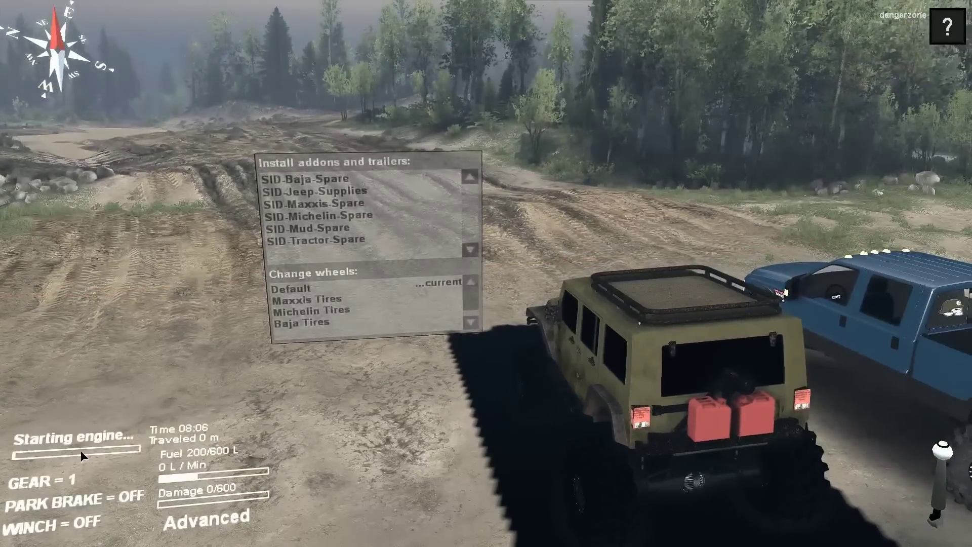
left_click(102, 448)
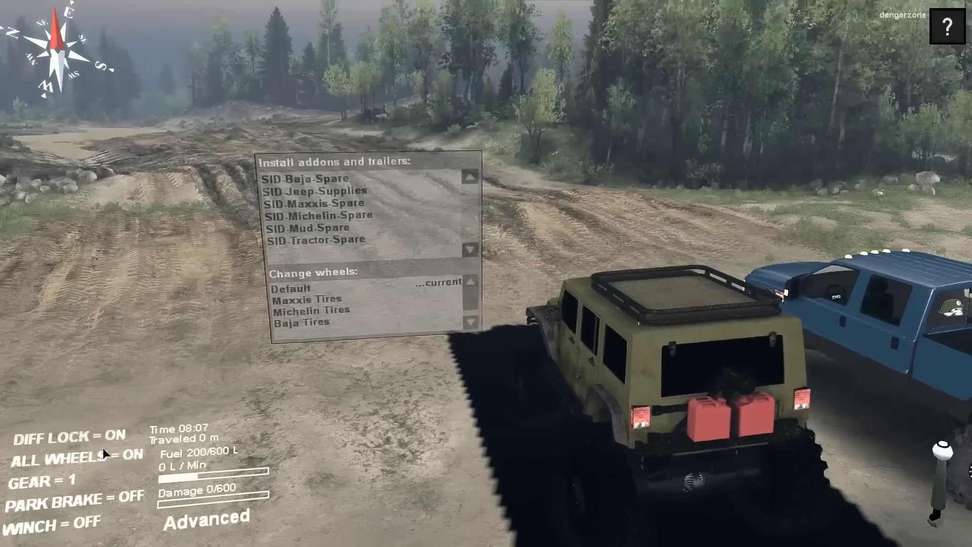
Drive the Jeep forward out of the garage area onto the rutted mud track
key("w")
key("w")
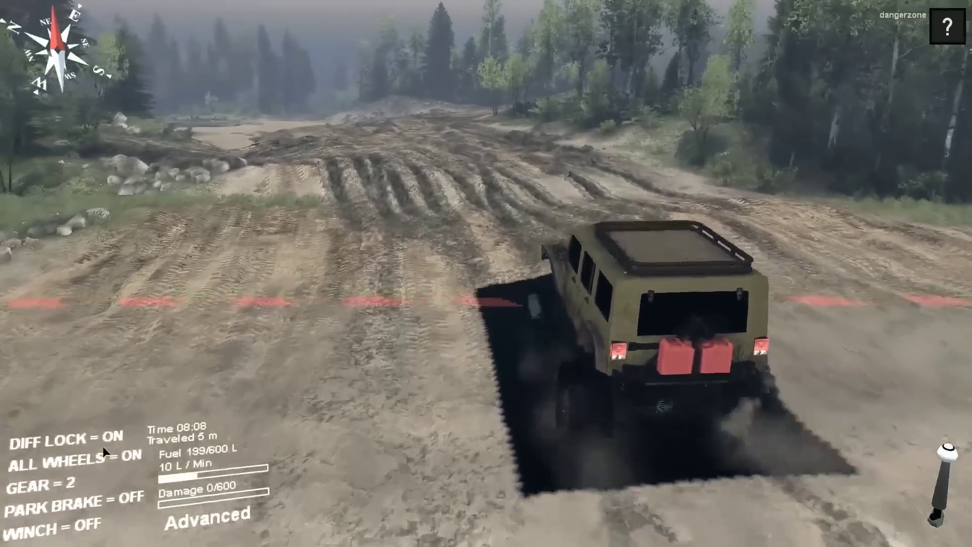
key("w")
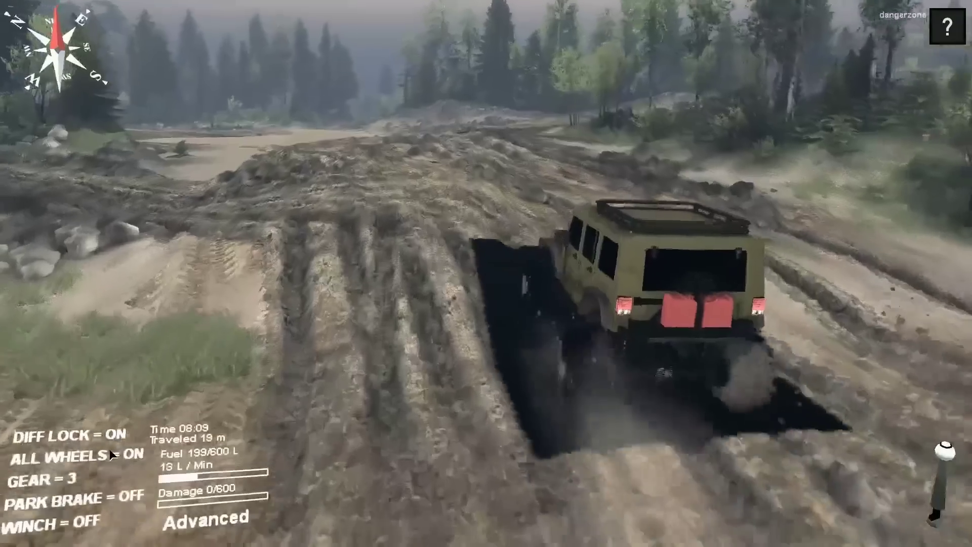
key("w")
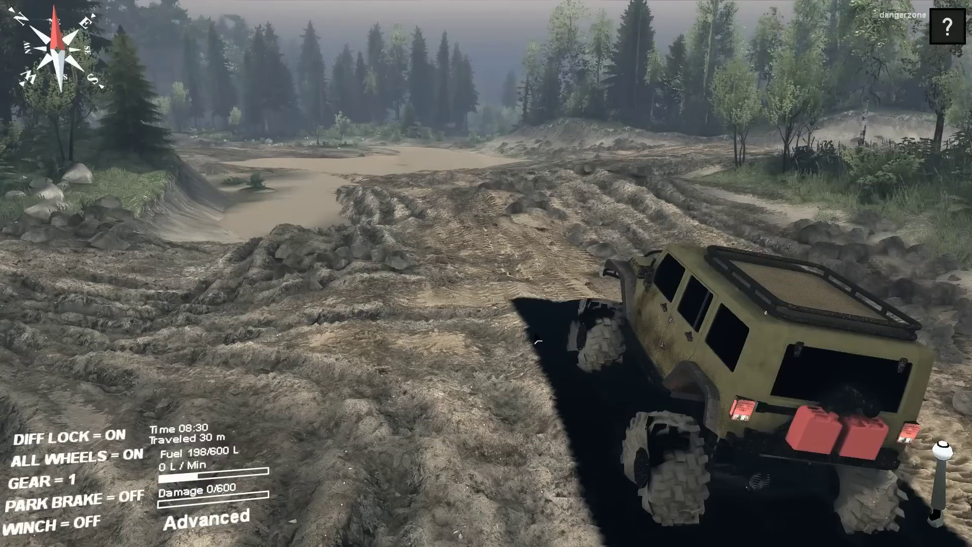
Exit the Spintires game and return to the Steam library
key("Escape")
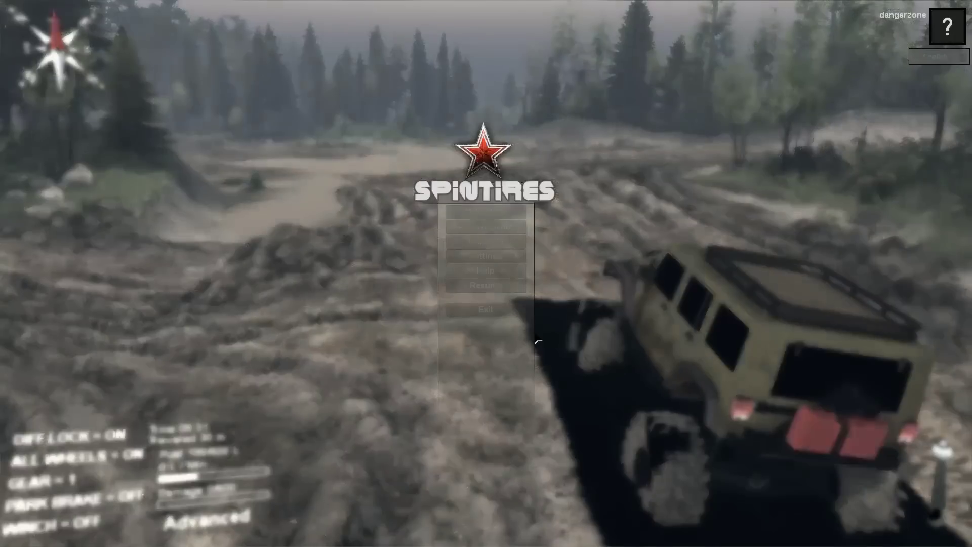
left_click(477, 313)
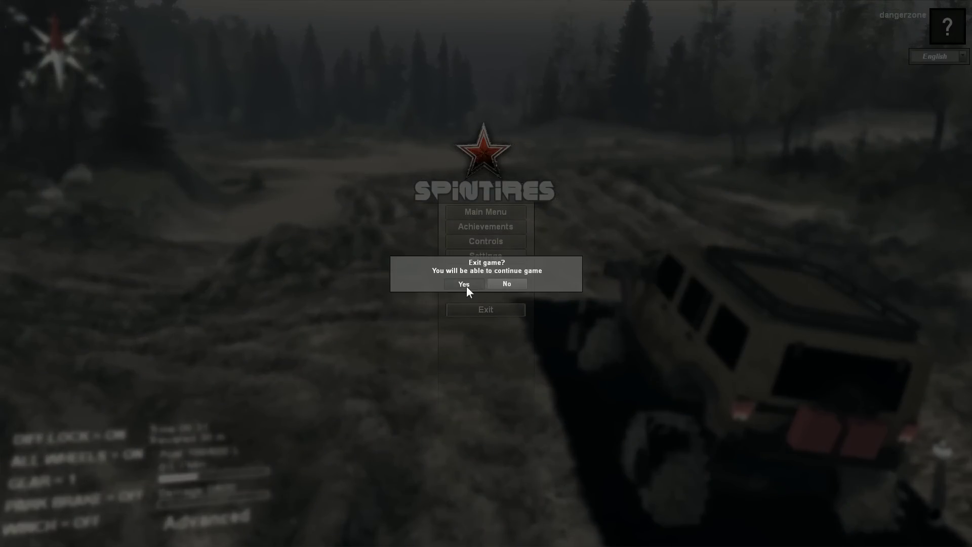
left_click(463, 284)
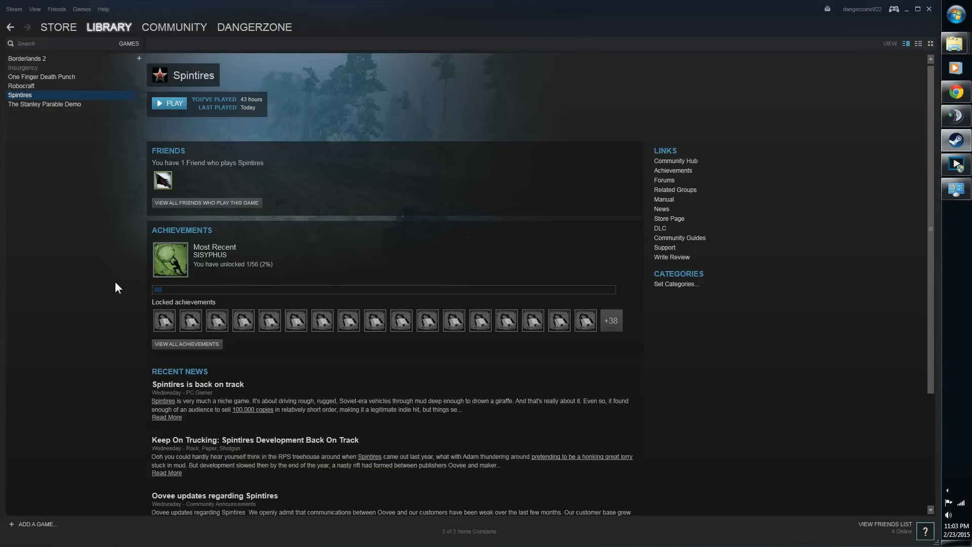